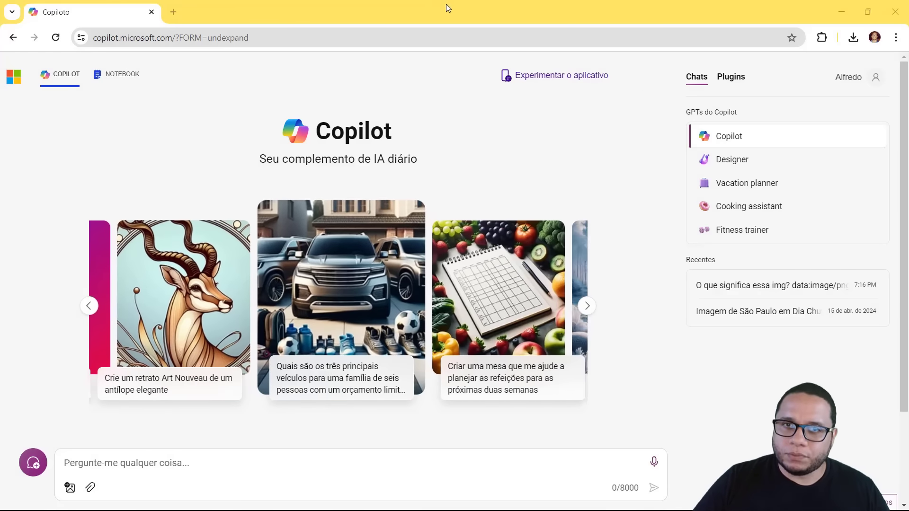
double_click(446, 4)
double_click(513, 11)
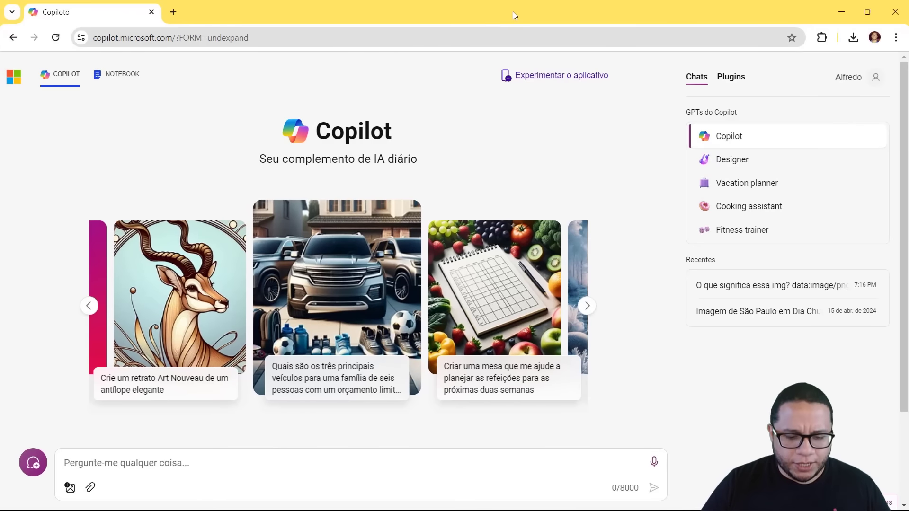
Search Google for "copilot" in a new browser tab
key(ctrl+t)
text(copilot)
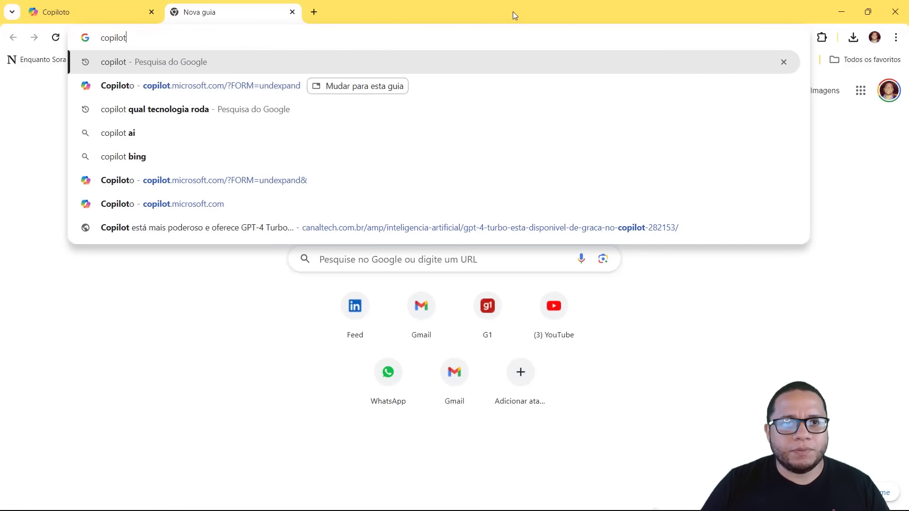
key(Return)
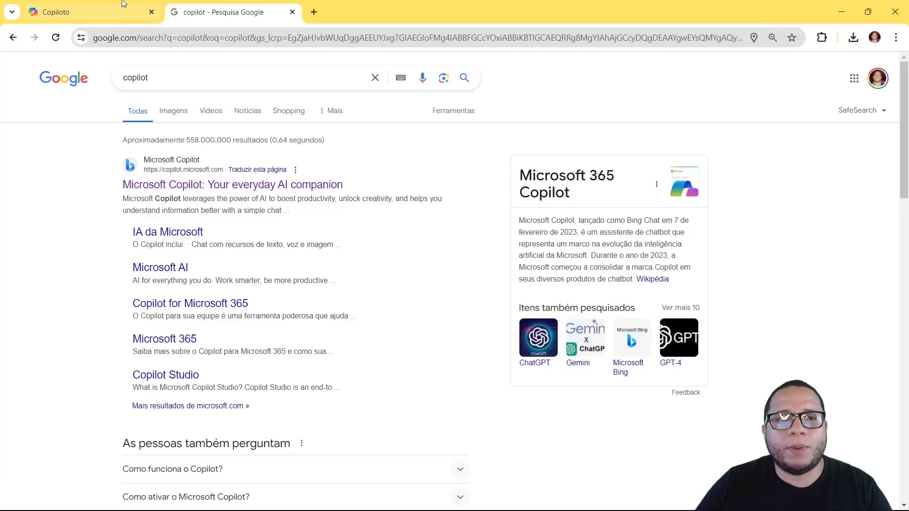
Compare the Copilot start page with the Google results, then close the search results tab
click(107, 14)
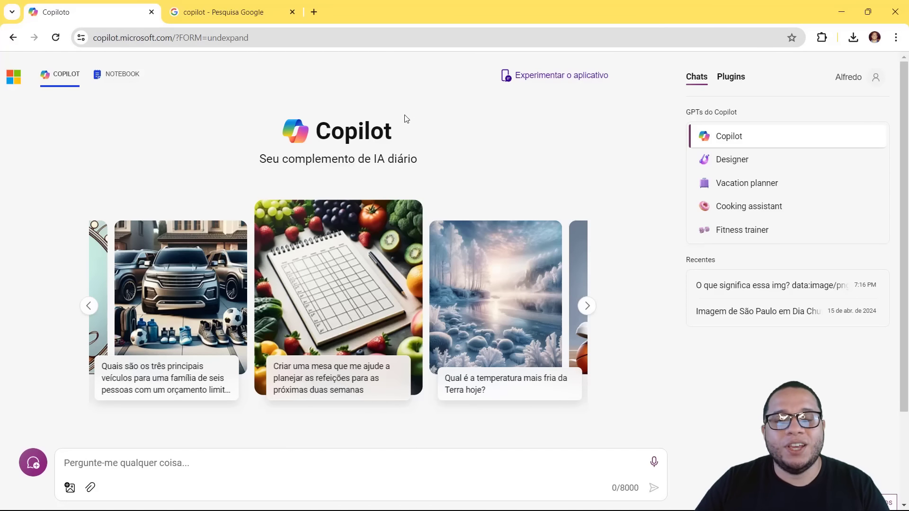
double_click(319, 141)
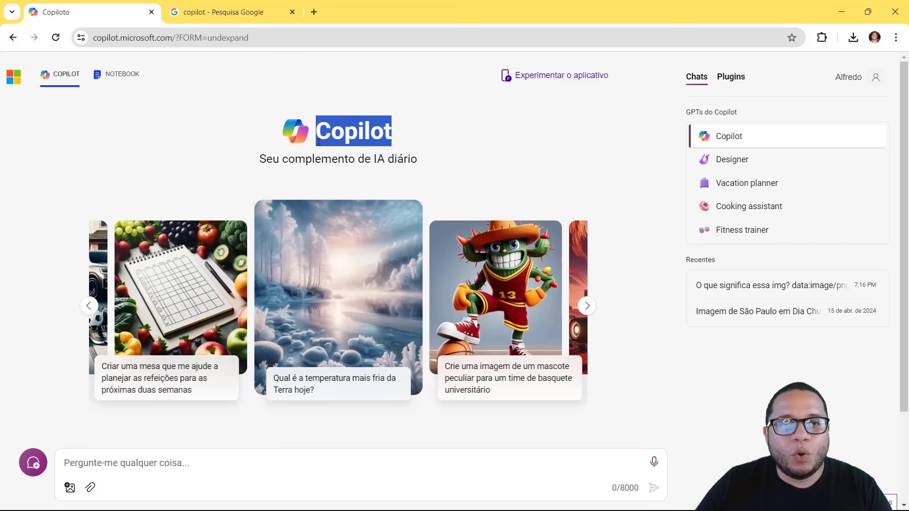
click(378, 98)
click(237, 5)
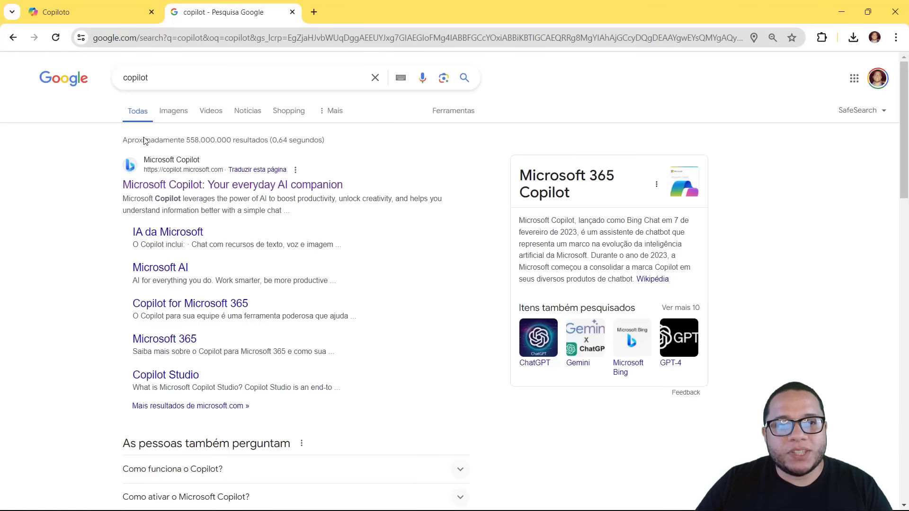
click(132, 4)
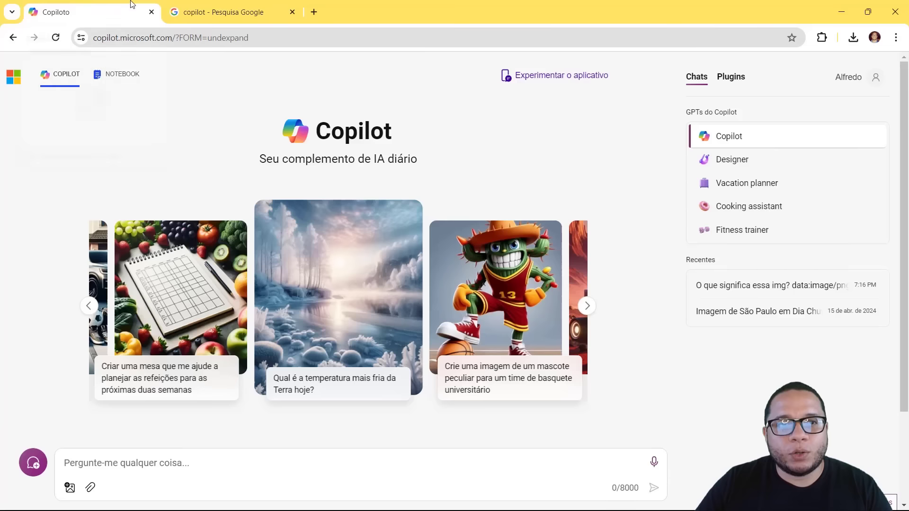
click(293, 12)
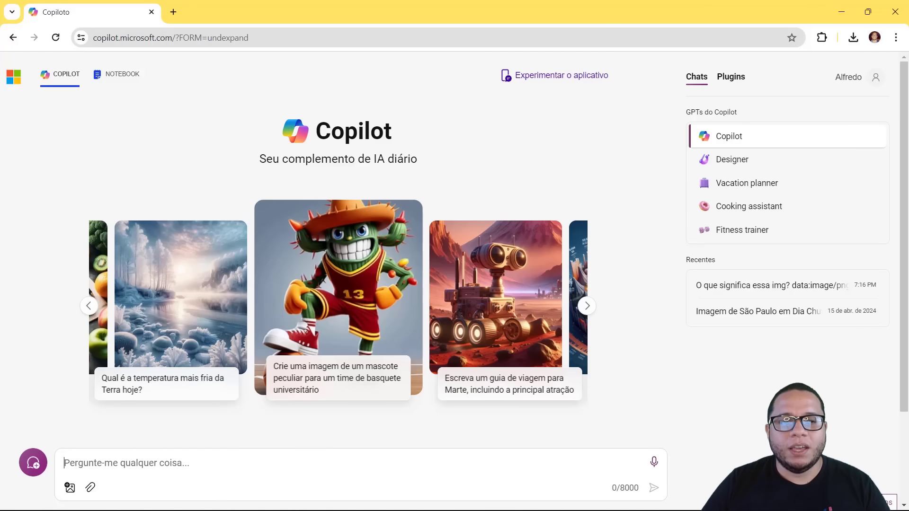
Ask Copilot "Como fazer uma boa gestão de estoque em uma empresa de calçados?"
text(Como faz)
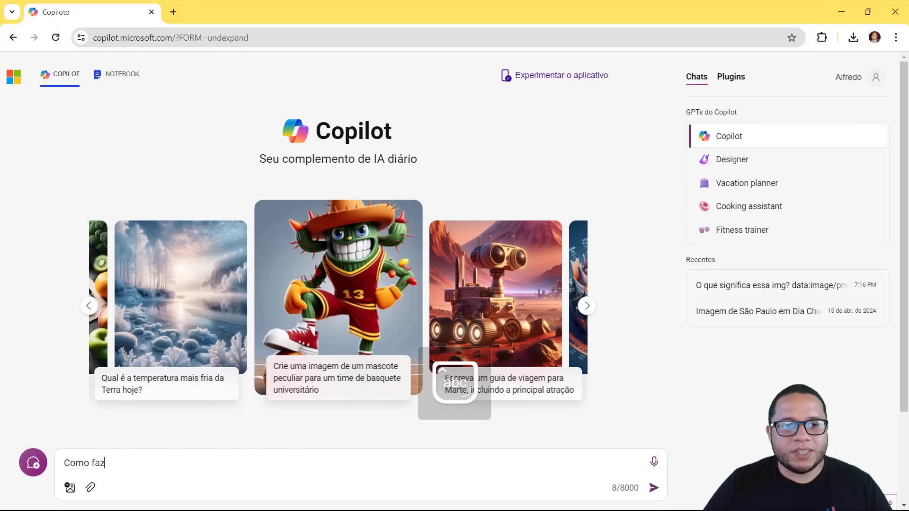
text(er uma boa gest)
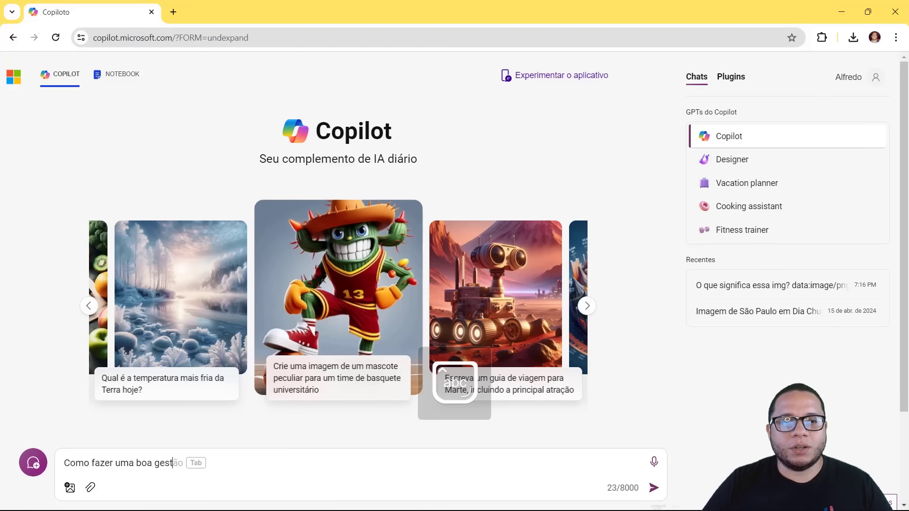
text(ão de estoque em uma)
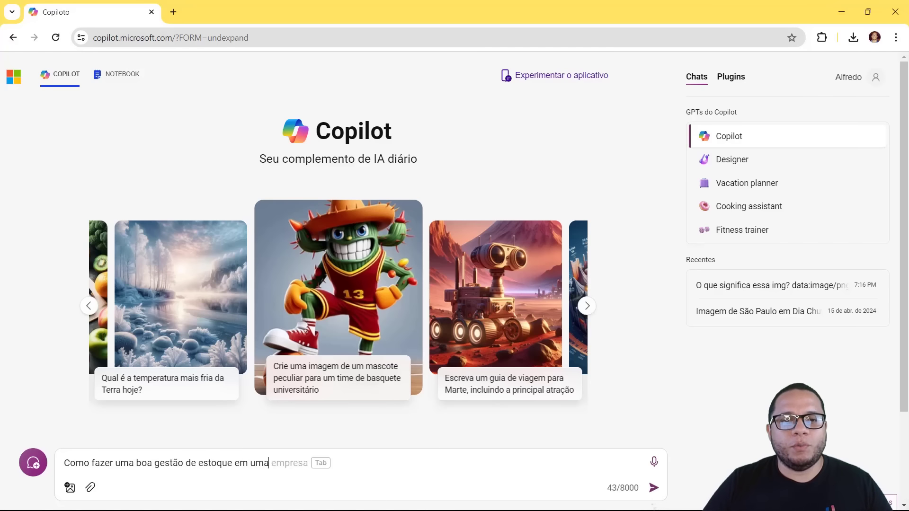
text( empresa de calçados?)
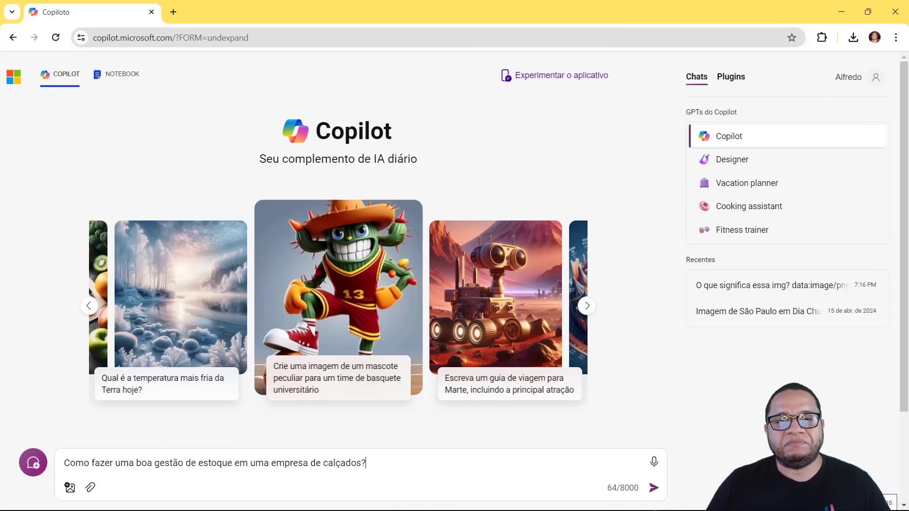
key(Return)
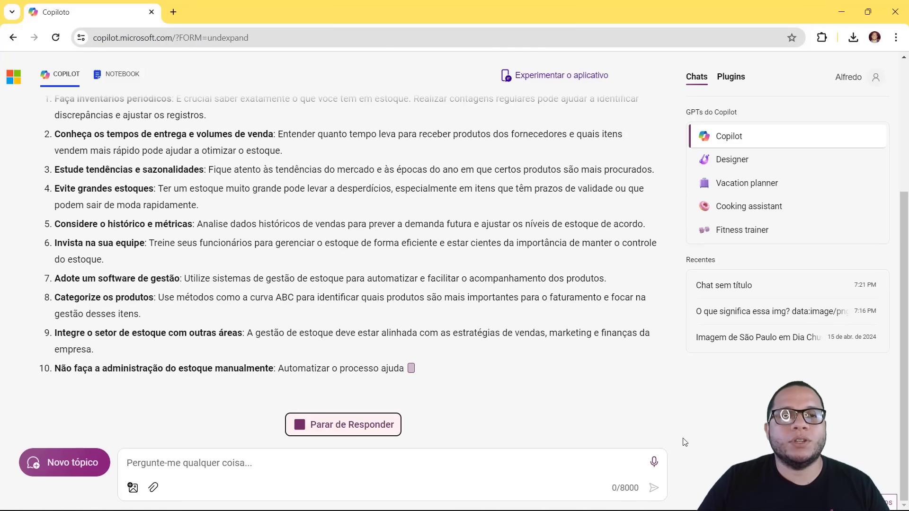
Read through the stock management tips in Copilot's answer, down to the source links and suggested videos
scroll(395, 366, up, 4)
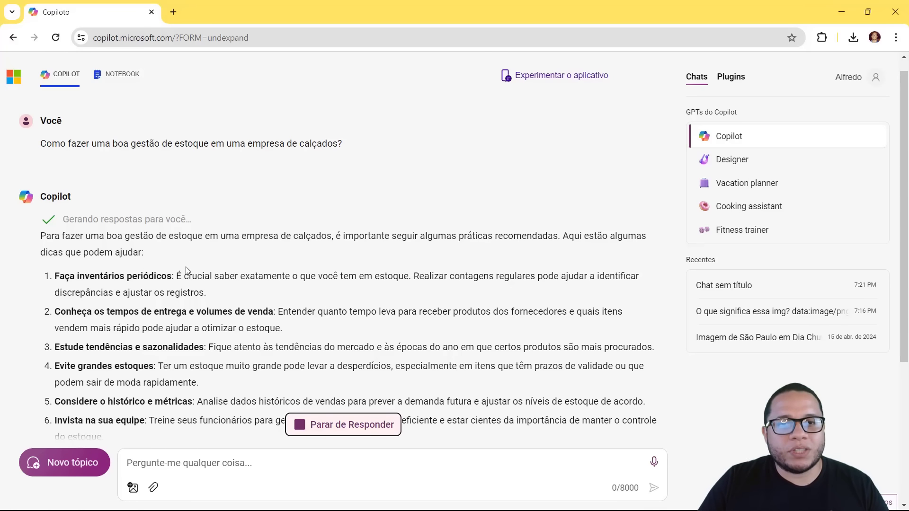
scroll(114, 253, down, 3)
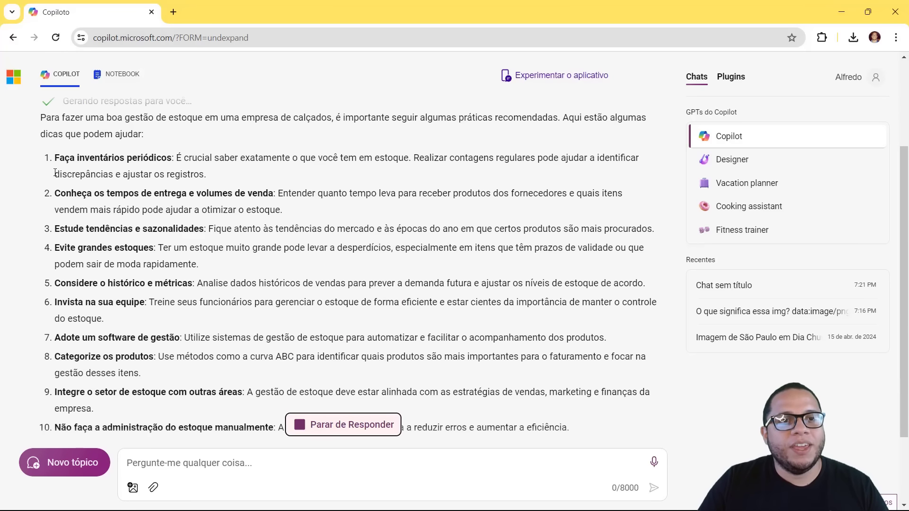
drag(56, 157, 150, 190)
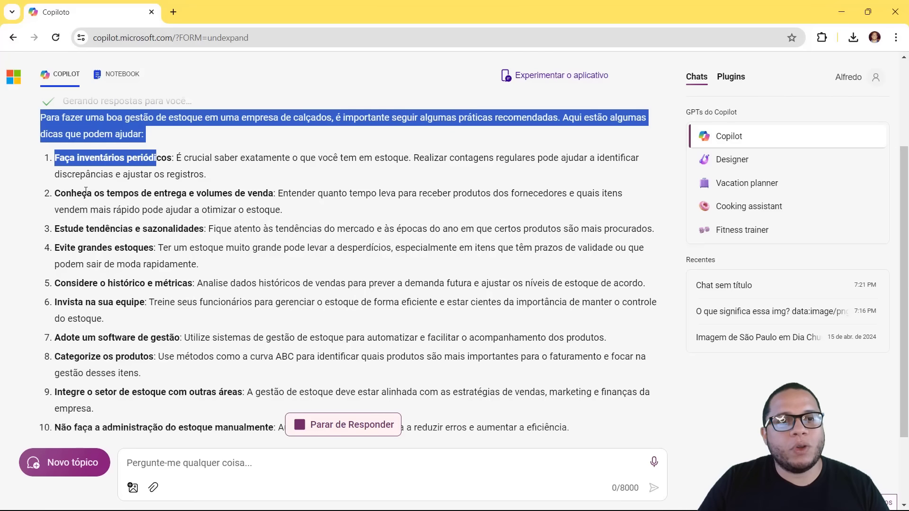
drag(86, 191, 247, 209)
drag(74, 229, 222, 230)
drag(84, 251, 195, 249)
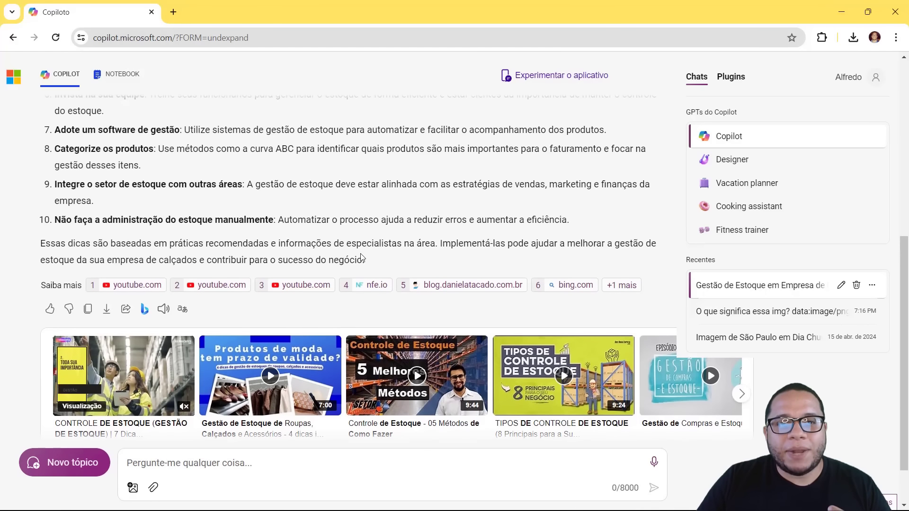
drag(365, 260, 66, 130)
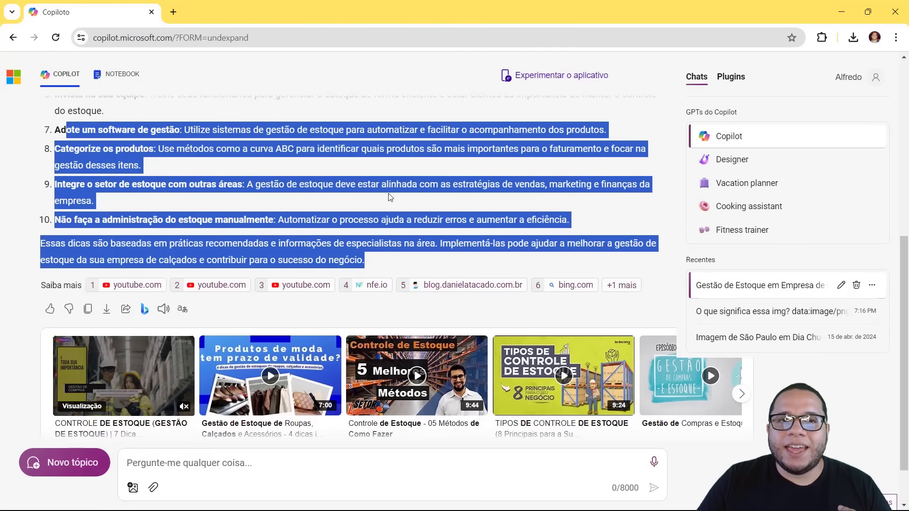
scroll(378, 197, up, 2)
scroll(379, 197, up, 3)
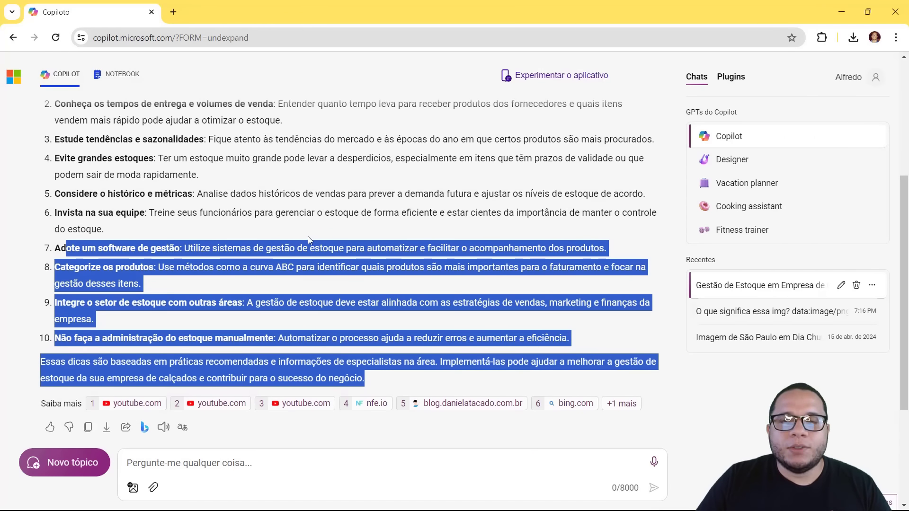
scroll(308, 239, down, 4)
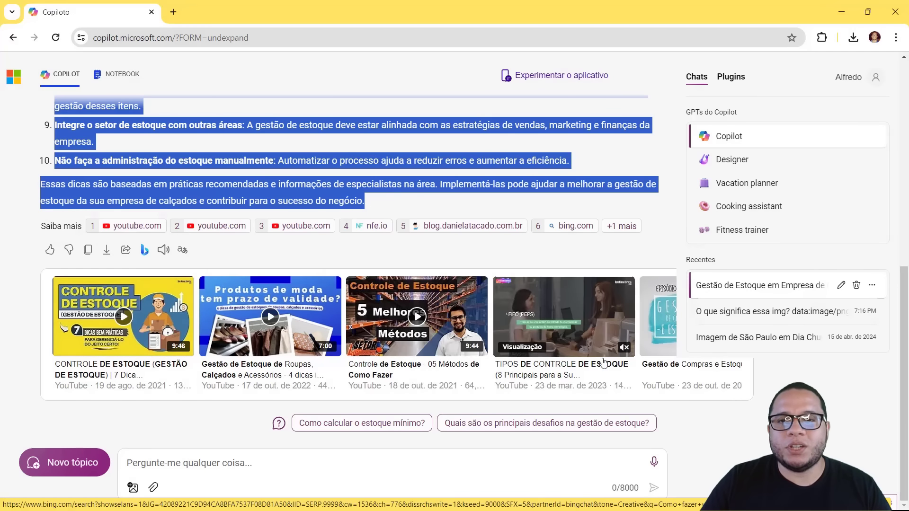
click(670, 140)
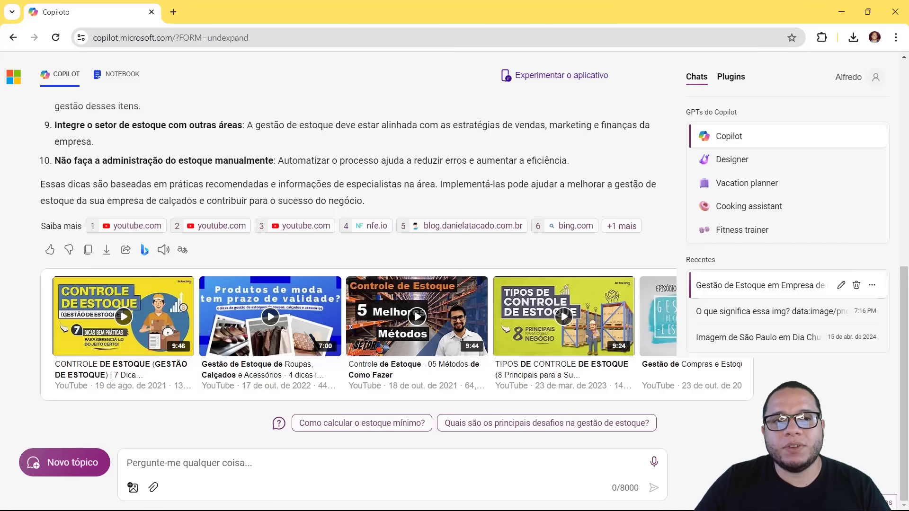
Review the full answer again and examine the like and dislike feedback options beneath it
scroll(417, 179, up, 6)
scroll(436, 209, down, 6)
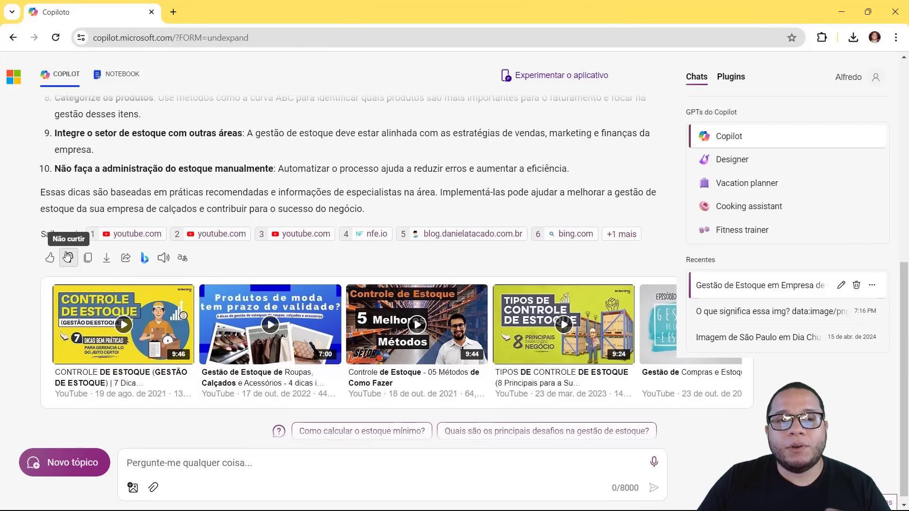
scroll(66, 253, up, 1)
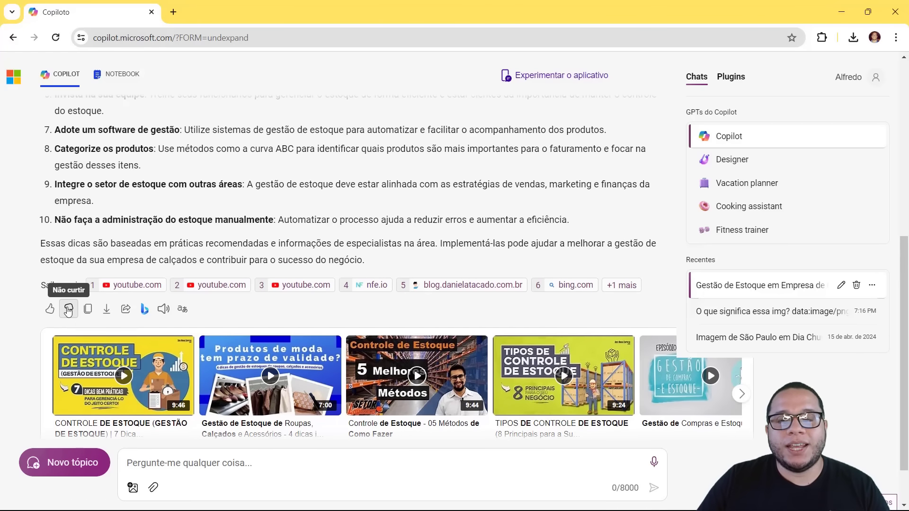
scroll(187, 278, up, 5)
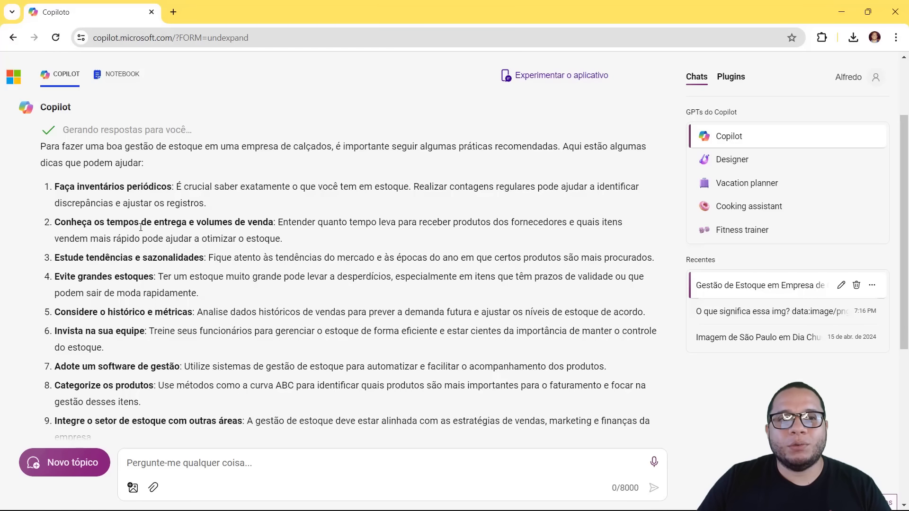
drag(60, 146, 221, 385)
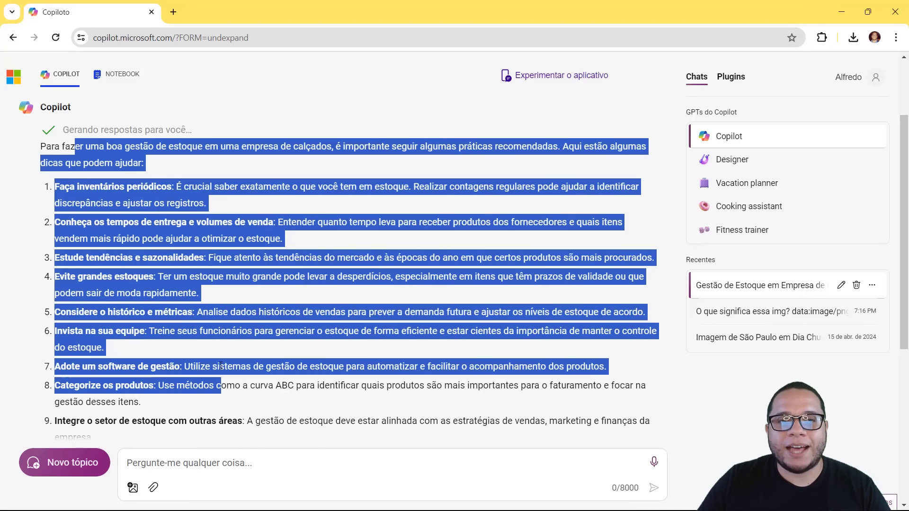
scroll(170, 245, down, 4)
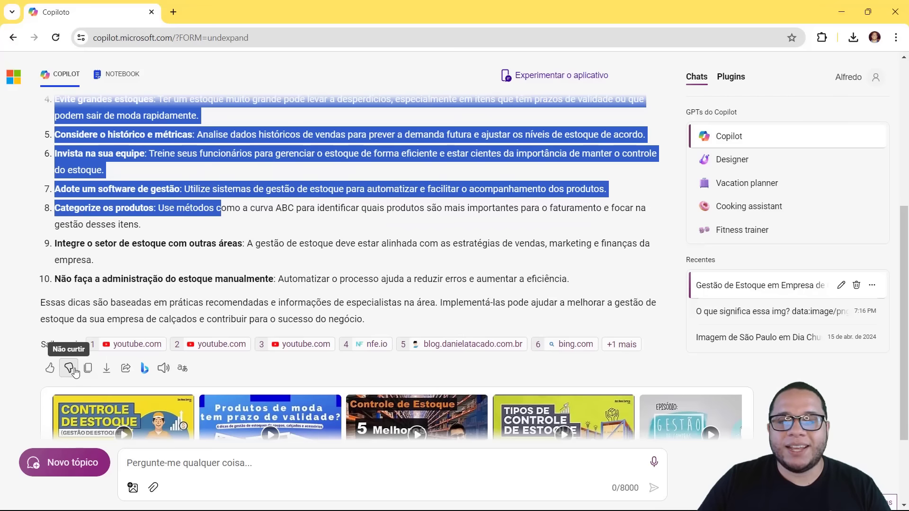
click(296, 237)
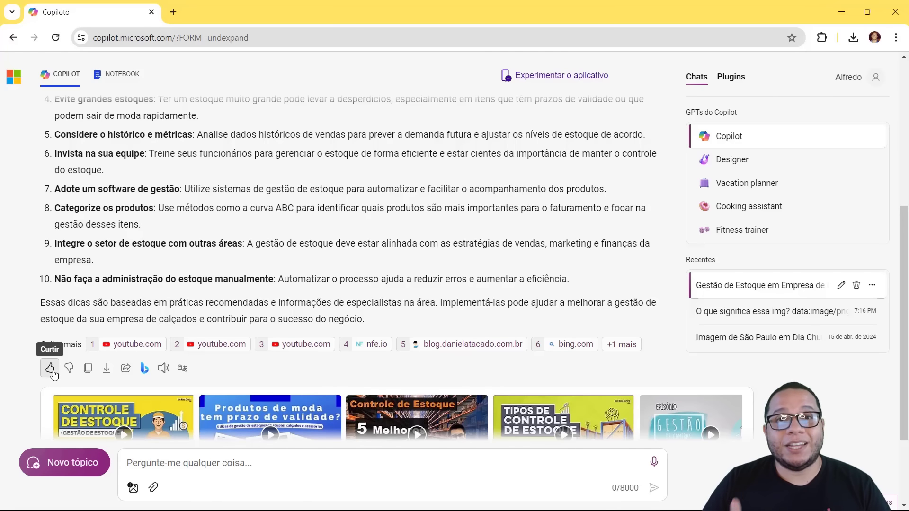
Export the stock management answer as a PDF and save it to the desktop (Área de Trabalho) as Answer
click(107, 372)
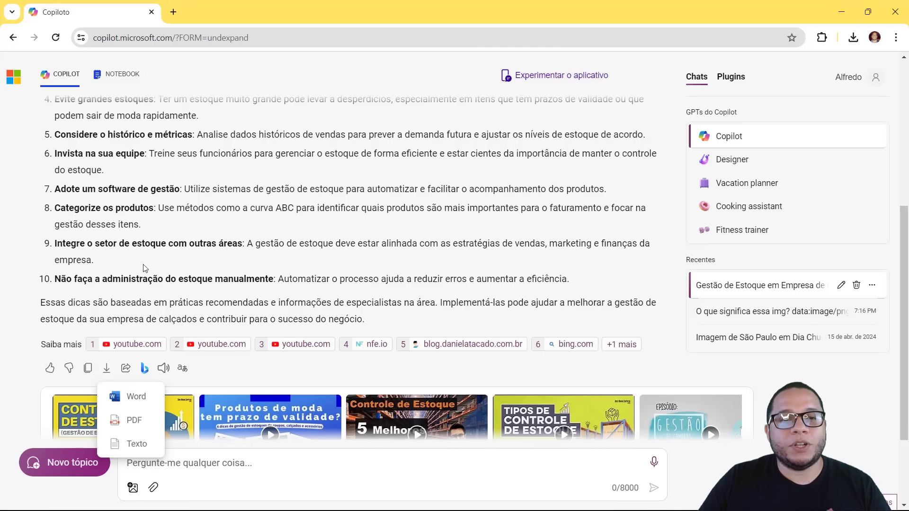
scroll(91, 171, up, 3)
scroll(93, 287, down, 4)
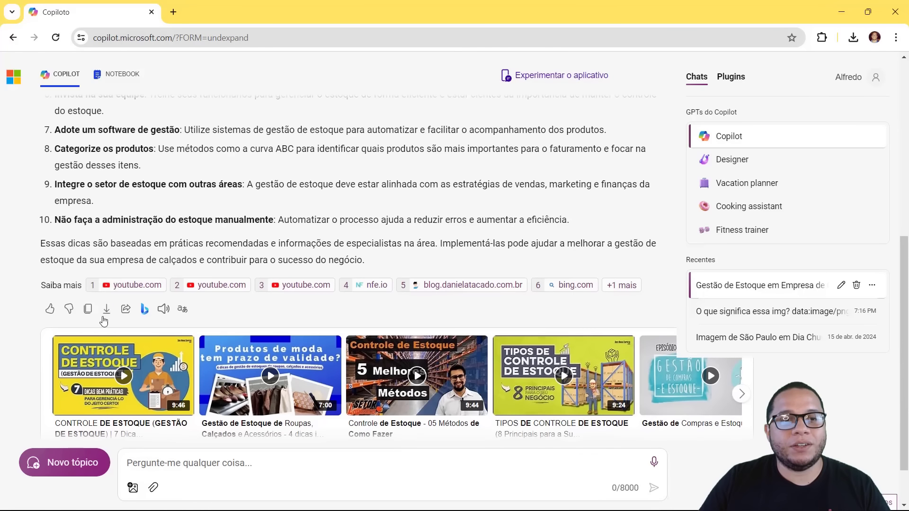
click(104, 310)
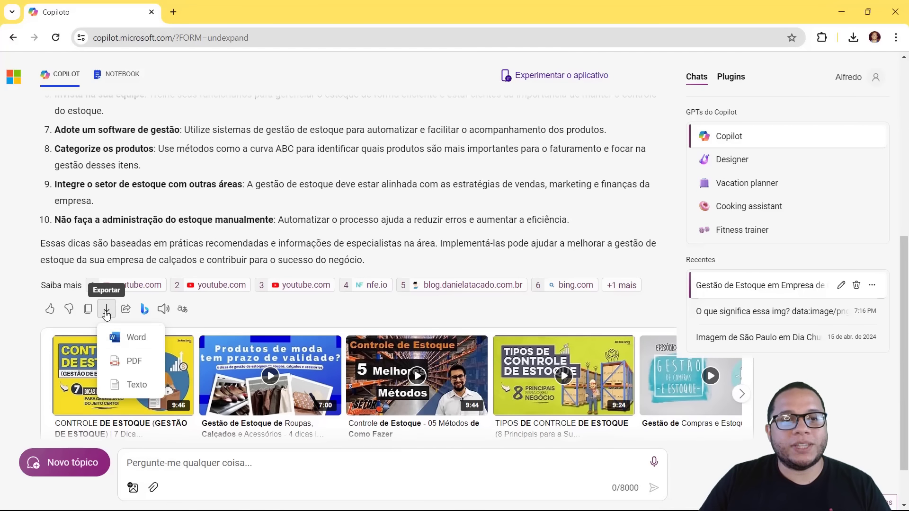
click(134, 362)
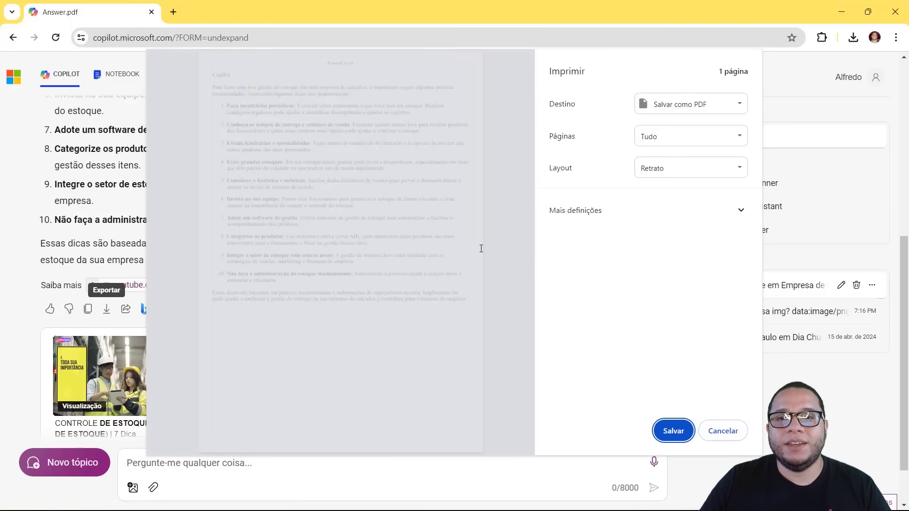
click(672, 431)
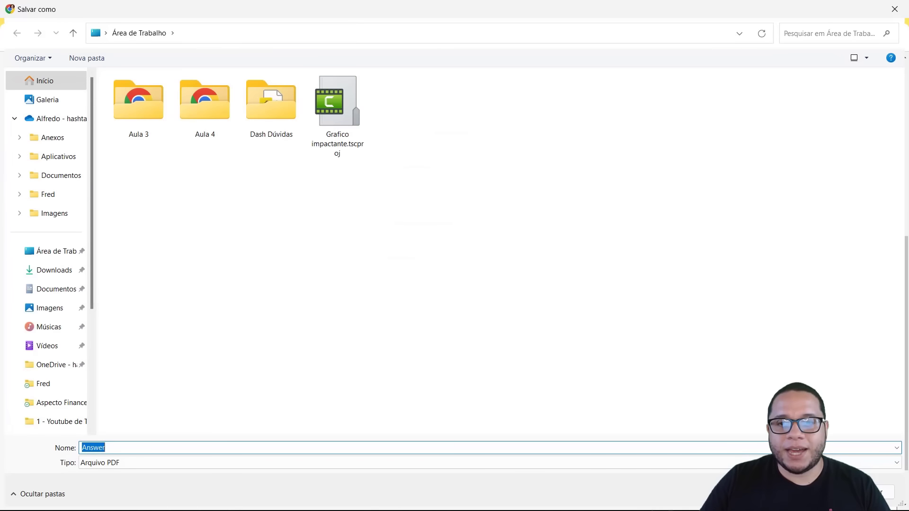
key(Return)
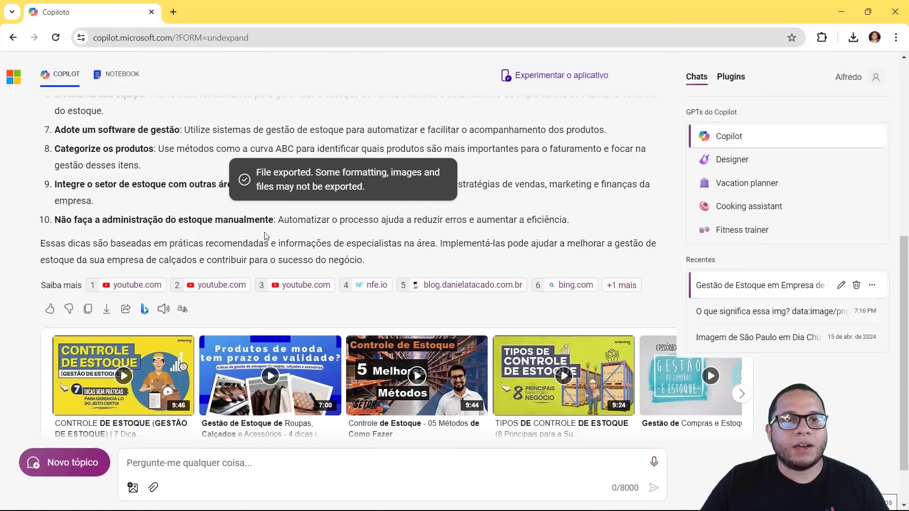
Switch to the desktop and open the exported Answer PDF
key(super+d)
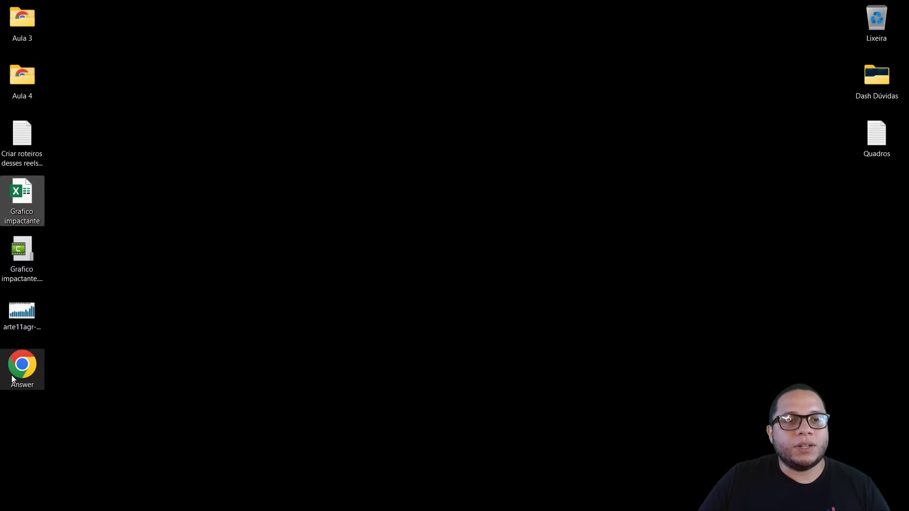
double_click(13, 377)
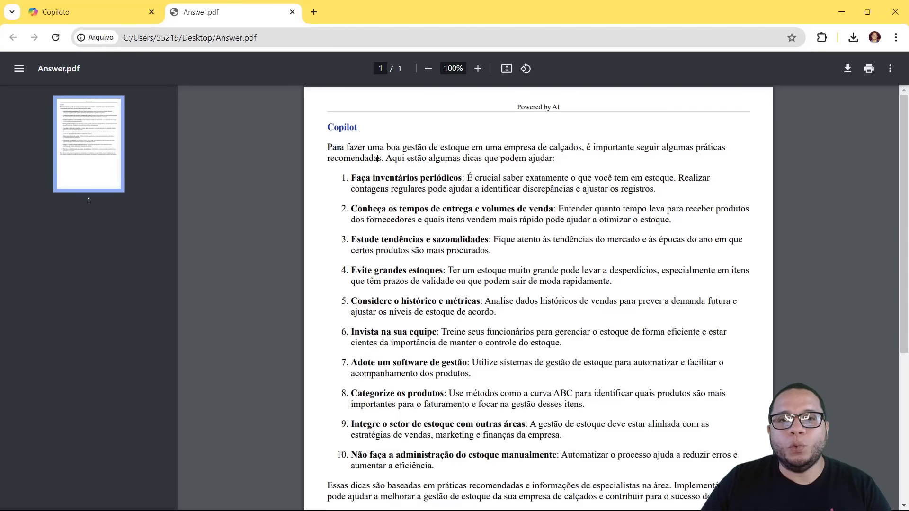
Look over the tips in the exported Answer PDF, highlighting its opening paragraph and first items
drag(337, 148, 581, 209)
scroll(558, 288, down, 5)
scroll(550, 306, up, 5)
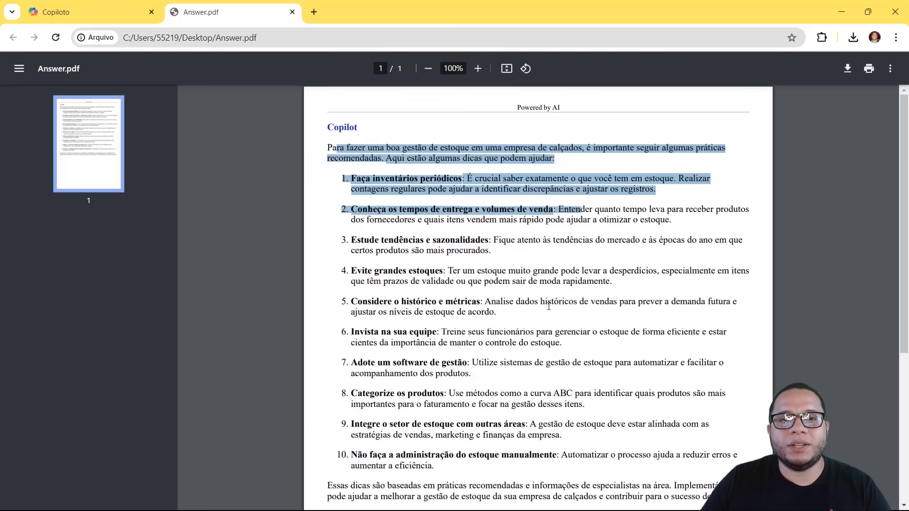
click(549, 306)
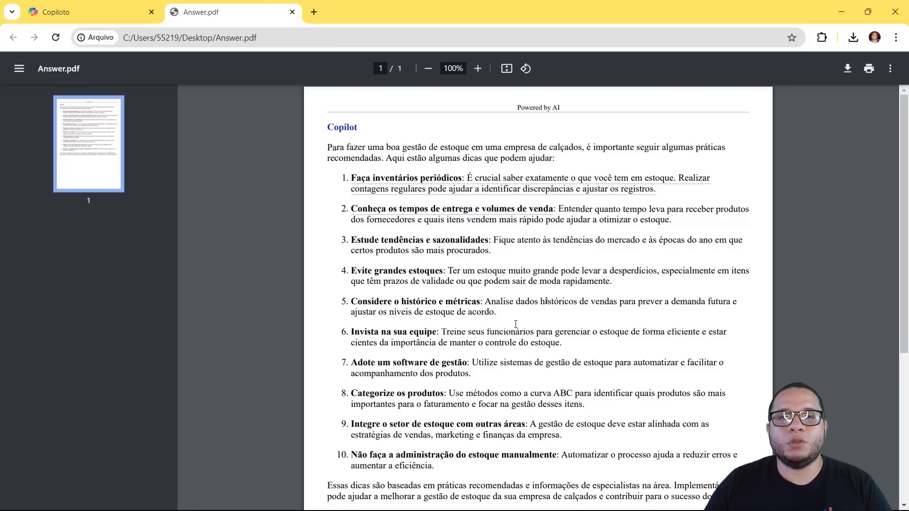
Return to the Copilot conversation, examine the sharing options for the stock management answer, and close them
click(81, 11)
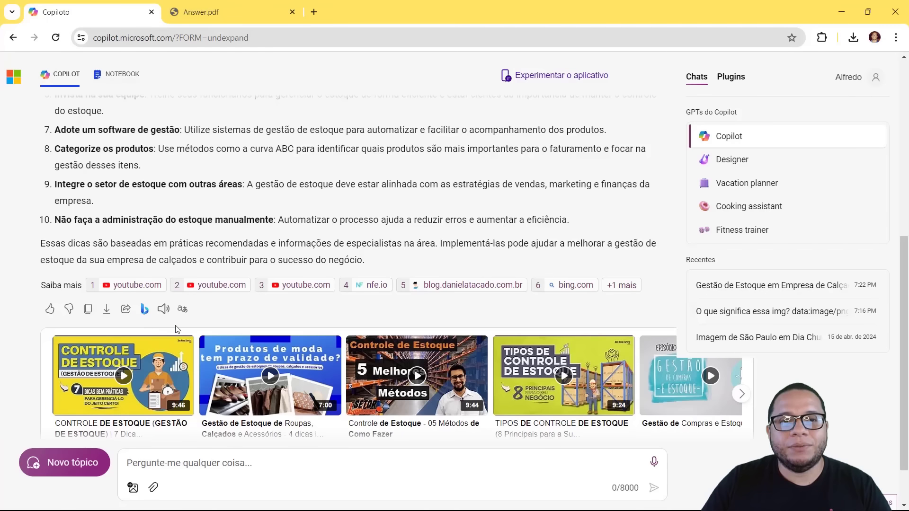
click(126, 309)
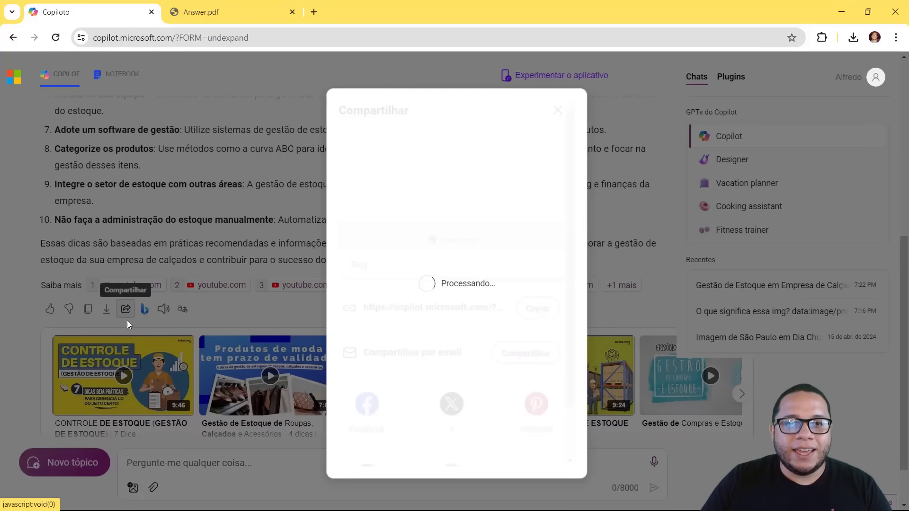
scroll(399, 355, down, 2)
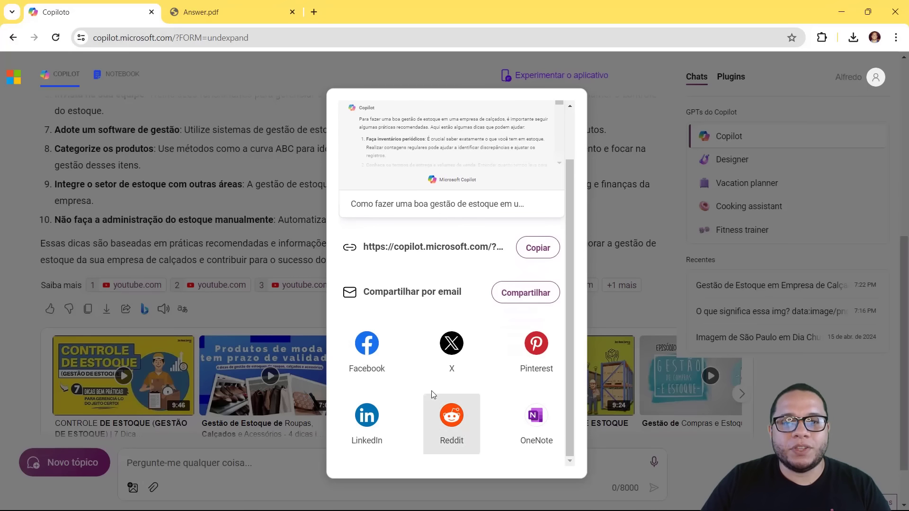
click(275, 284)
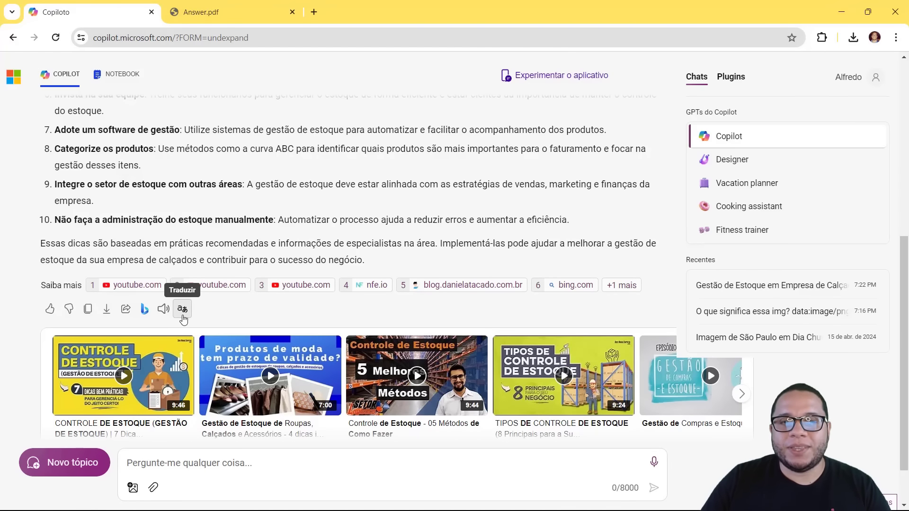
Review the answer, translate it into the display language, and restore the original version
scroll(181, 320, up, 1)
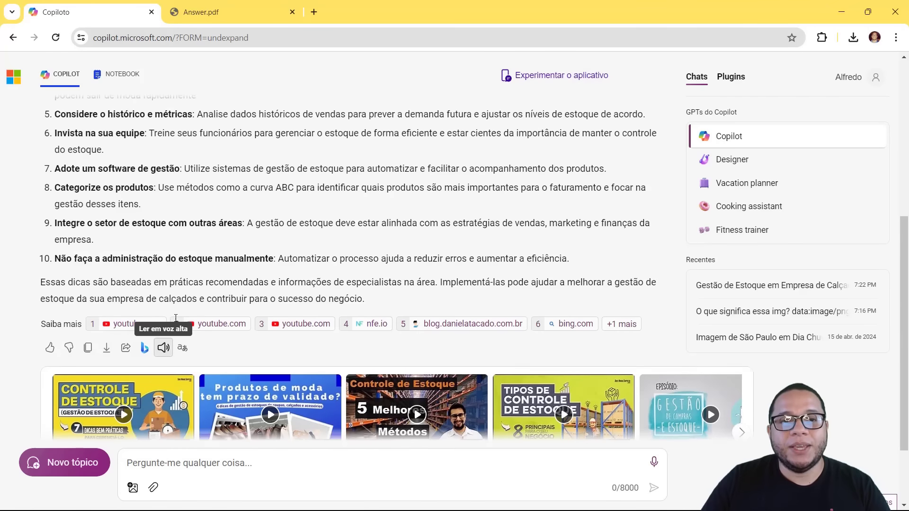
scroll(184, 369, up, 4)
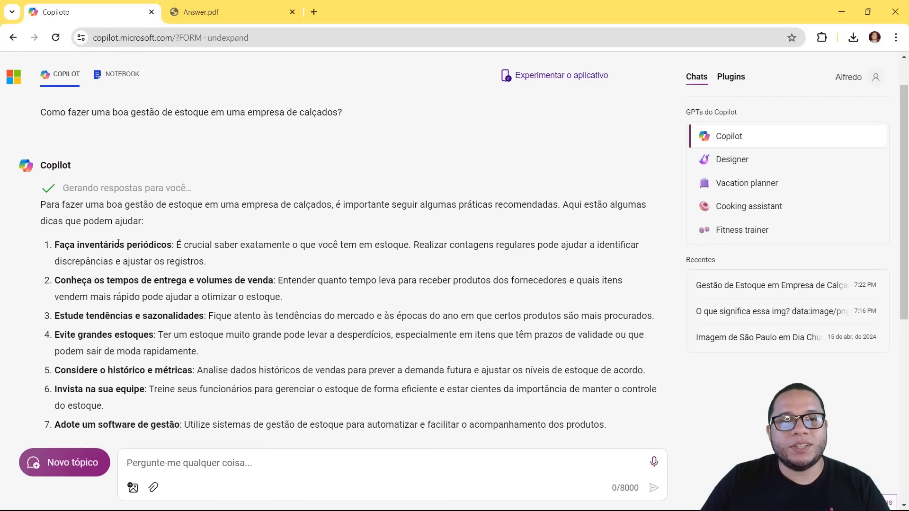
scroll(177, 306, down, 5)
click(183, 310)
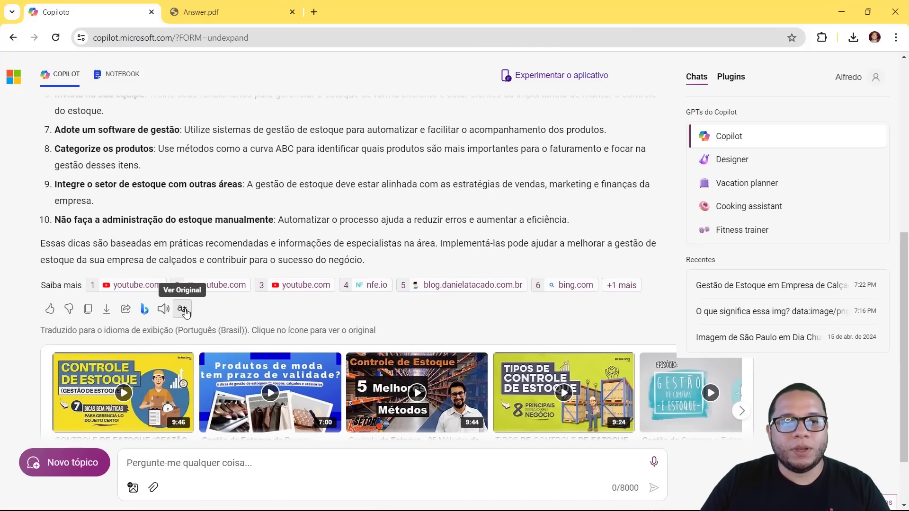
click(182, 310)
scroll(600, 287, down, 1)
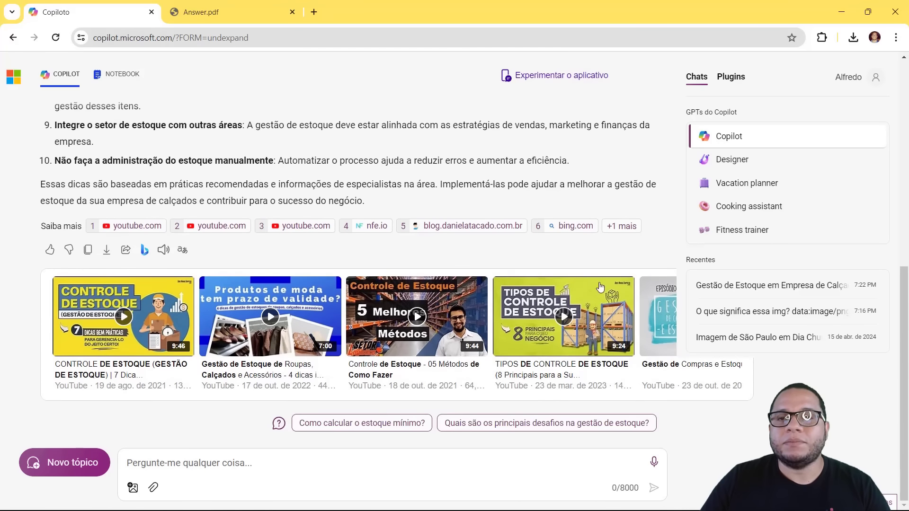
Review the whole conversation once more, from the question to the suggested follow-up questions
scroll(524, 205, up, 15)
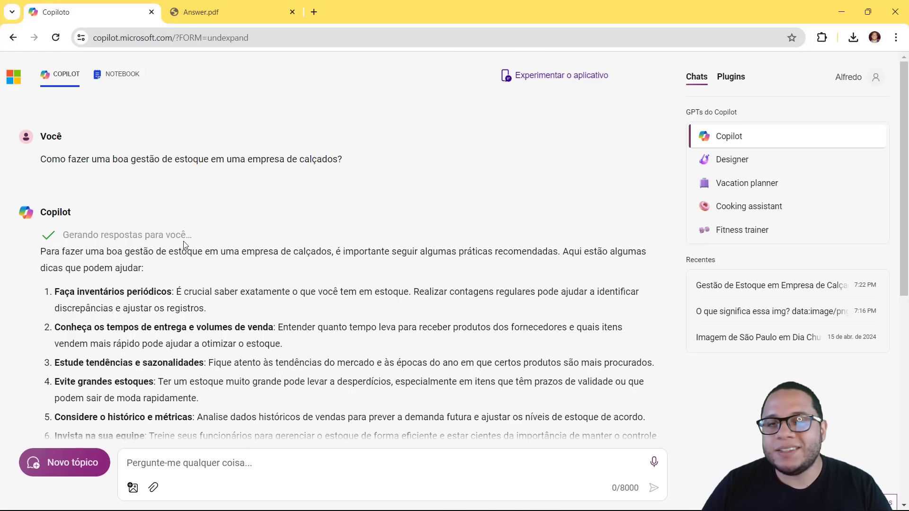
scroll(190, 275, down, 9)
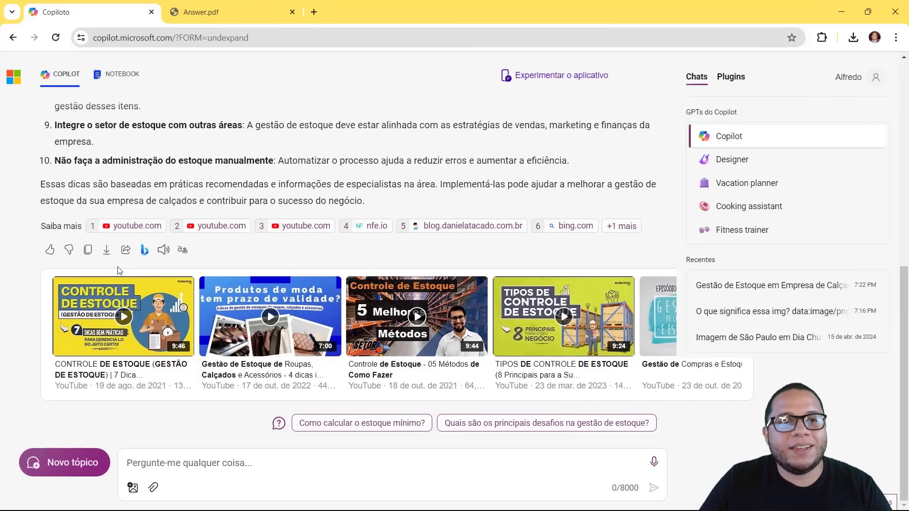
mouse_move(401, 229)
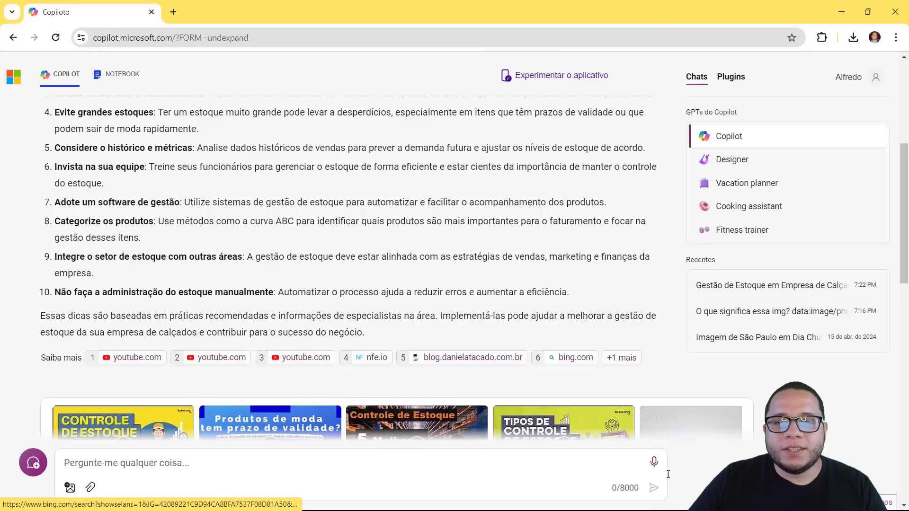
Open the Copilot preview pane built into Windows and view its additional options
key(super)
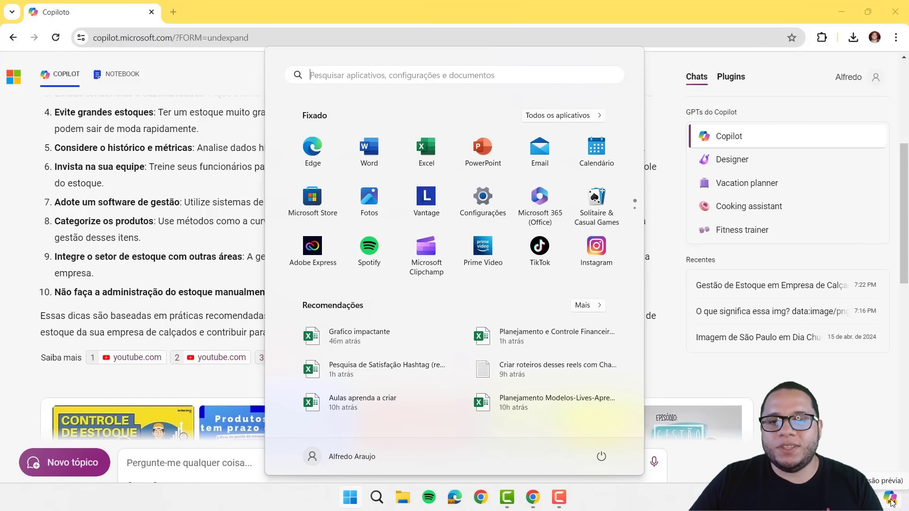
key(Escape)
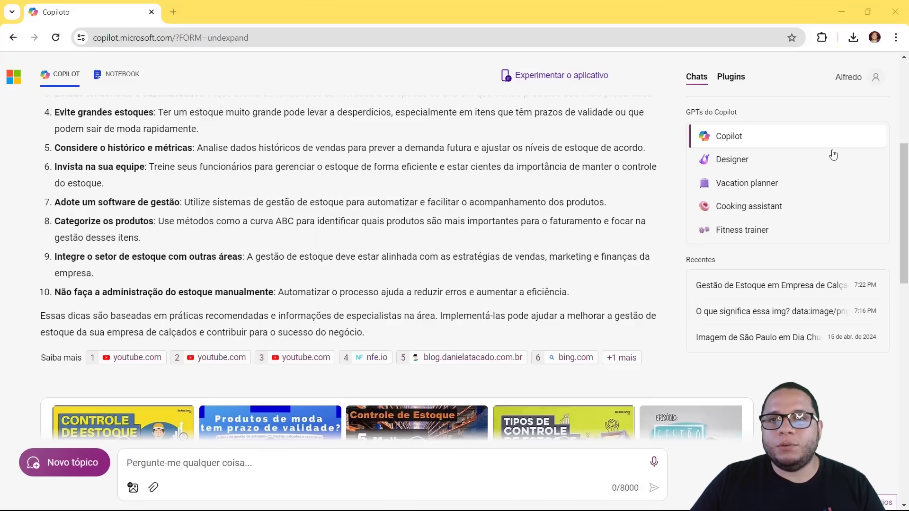
click(837, 16)
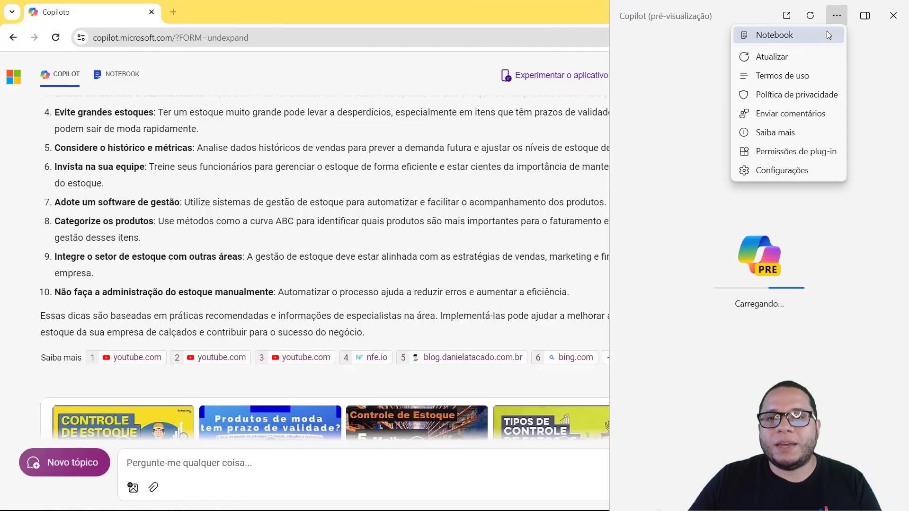
click(671, 140)
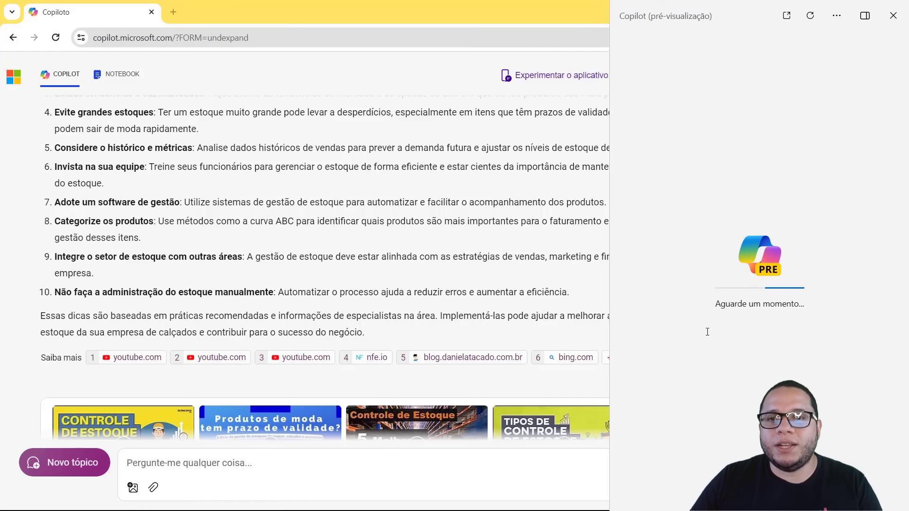
Minimize the browser to view the Copilot pane over the desktop, and bring the browser back
click(535, 11)
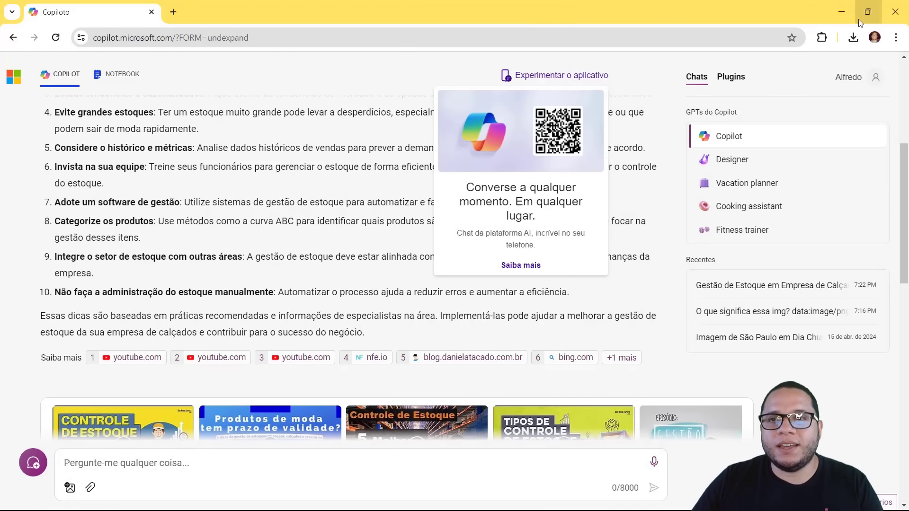
click(848, 12)
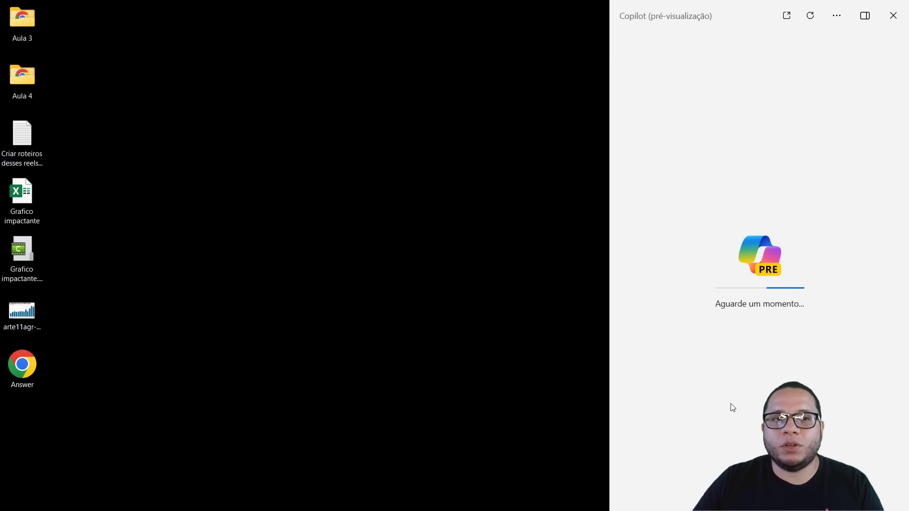
mouse_move(492, 509)
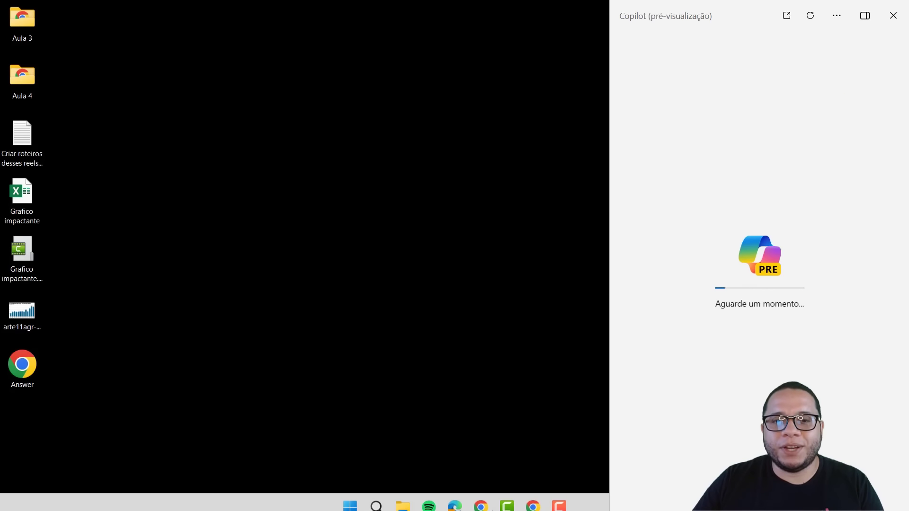
click(533, 506)
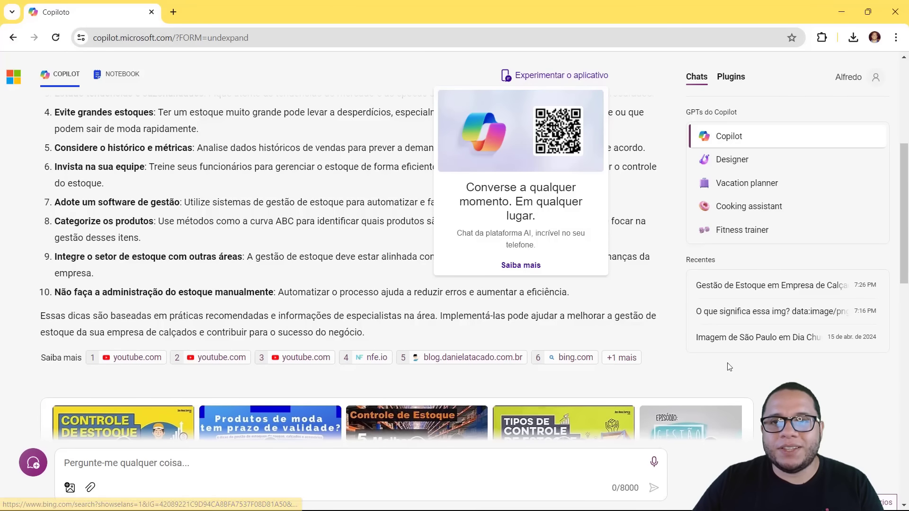
Open the Windows Copilot pane again and ask it "Qual é a cotação do dolar agora?"
key(super)
click(889, 498)
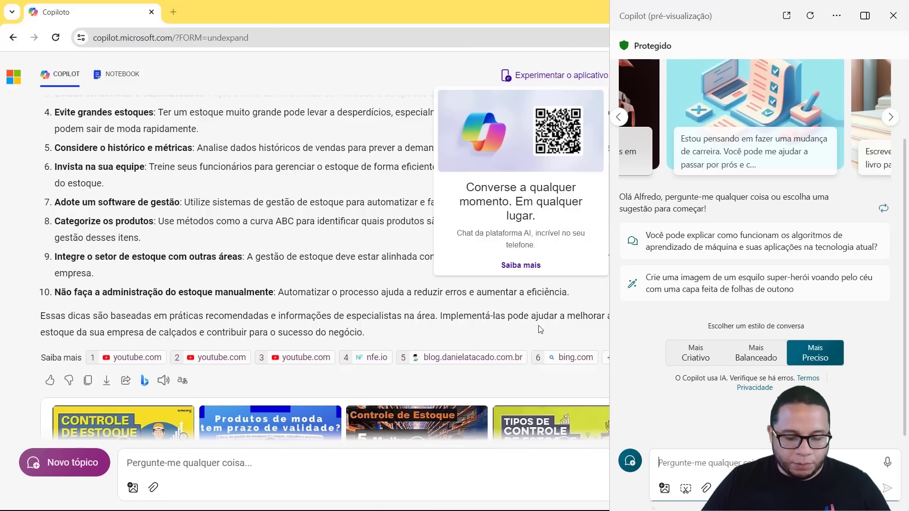
key(Caps_Lock)
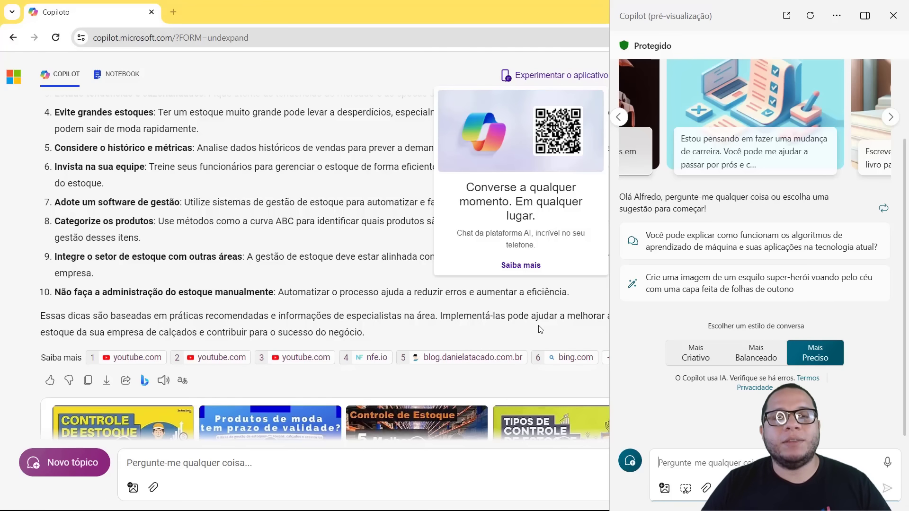
key(Caps_Lock)
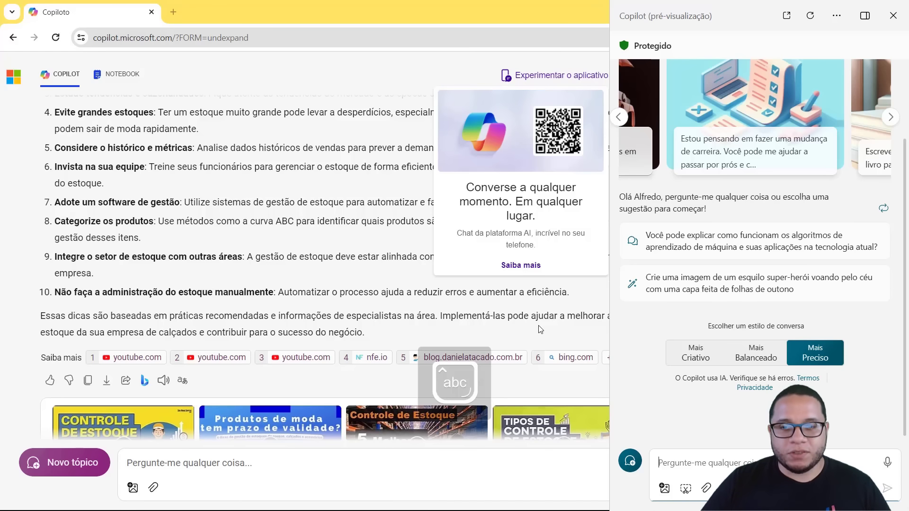
key(Caps_Lock)
text(qUAL)
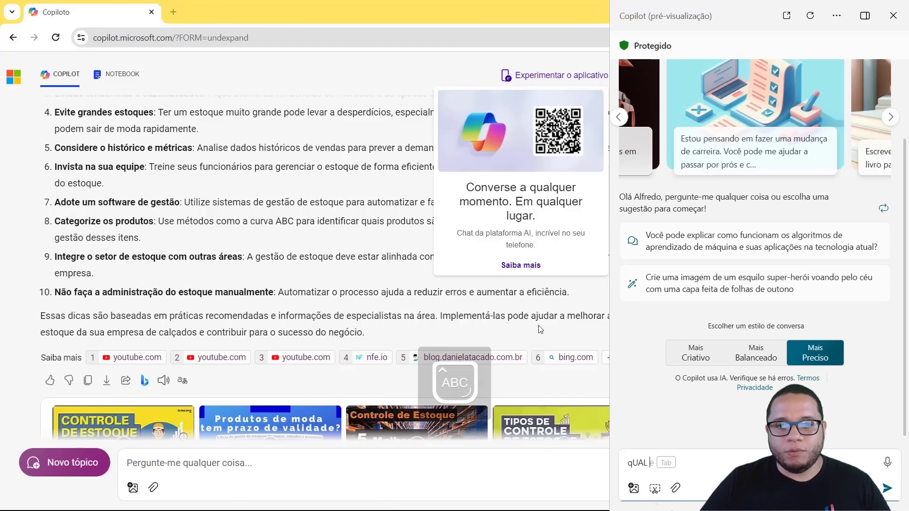
key(ctrl+a)
text(´Q)
key(Caps_Lock)
text(ual é a cot)
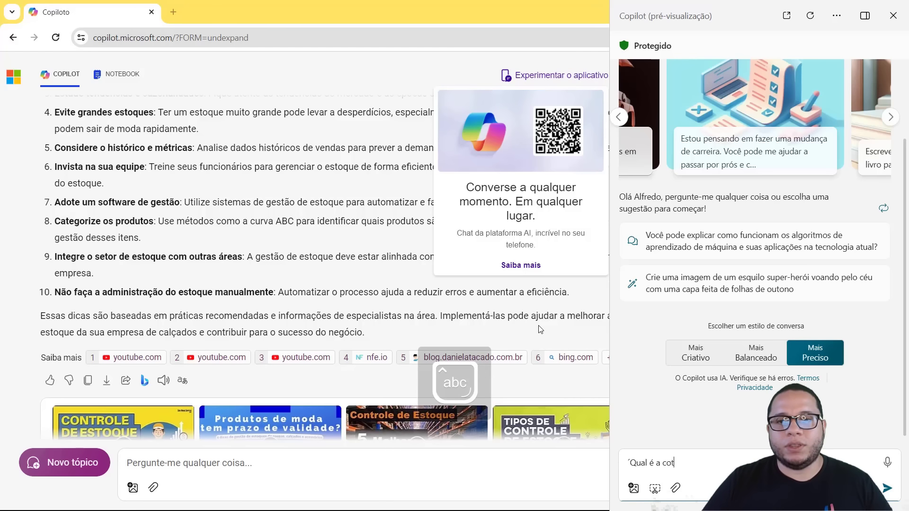
text(ação do dolar )
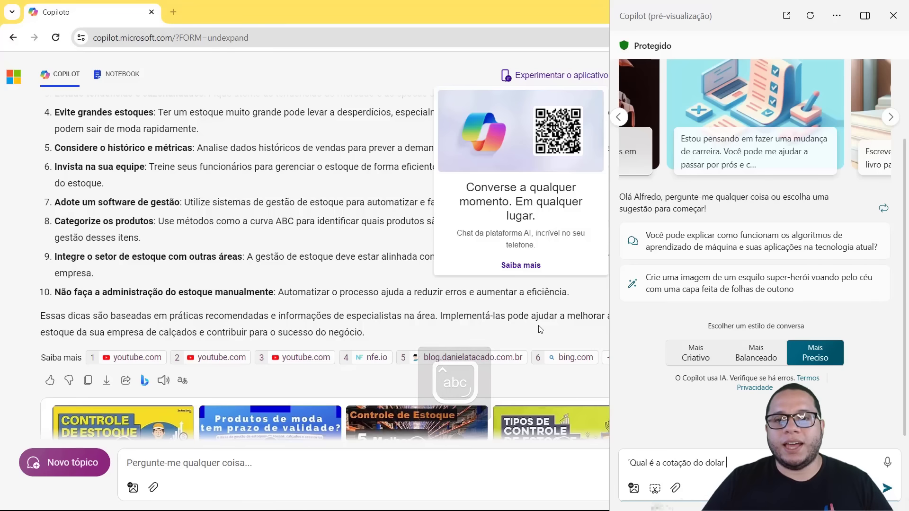
text(agora?)
key(Return)
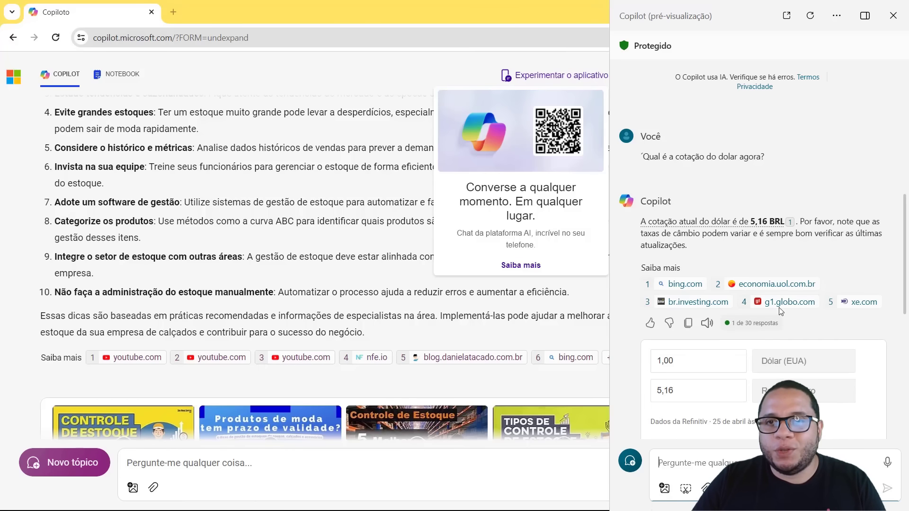
Close the Windows Copilot pane and reopen the Copilot website in a new tab, replacing the old one
click(892, 15)
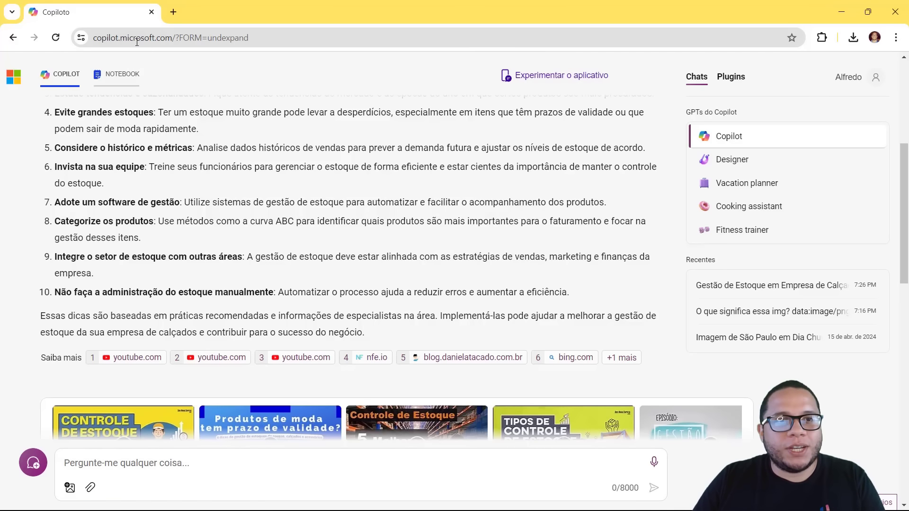
click(174, 11)
click(151, 12)
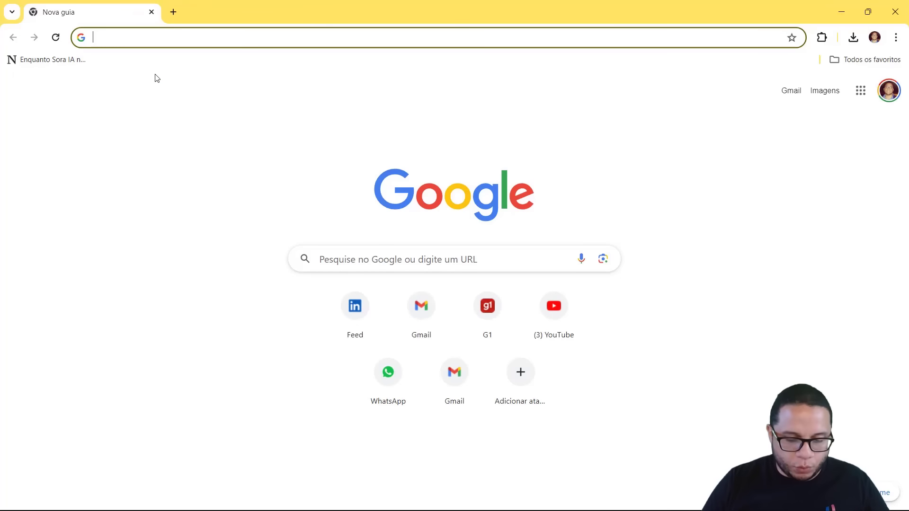
text(COP)
key(Return)
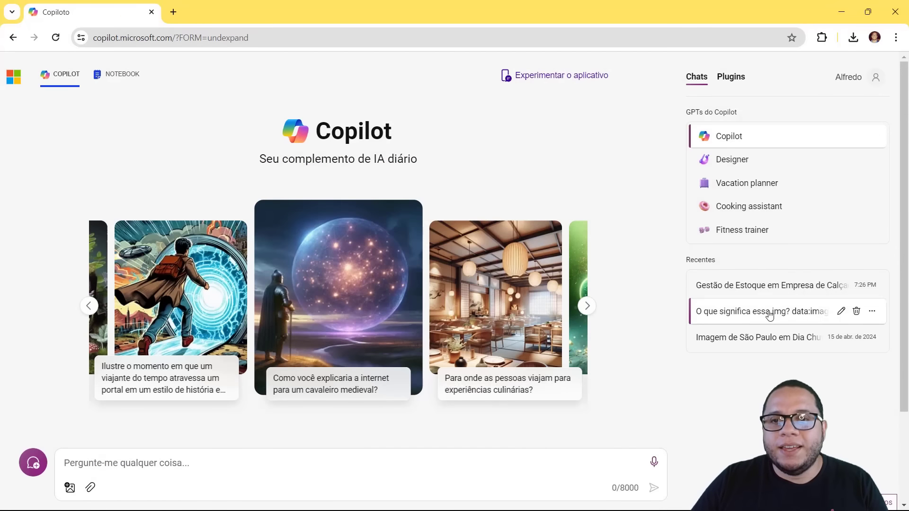
Open the recent chat about the image of São Paulo and browse its generated images of three dogs
click(744, 345)
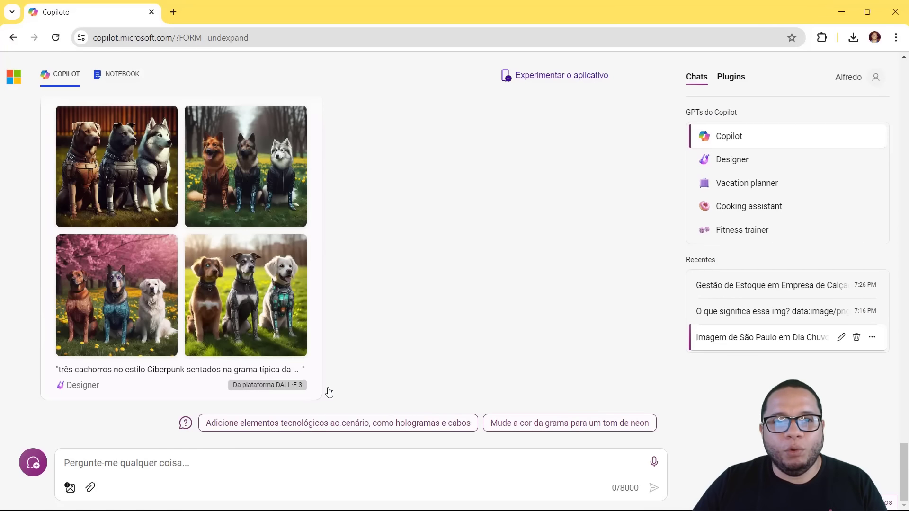
scroll(393, 293, up, 10)
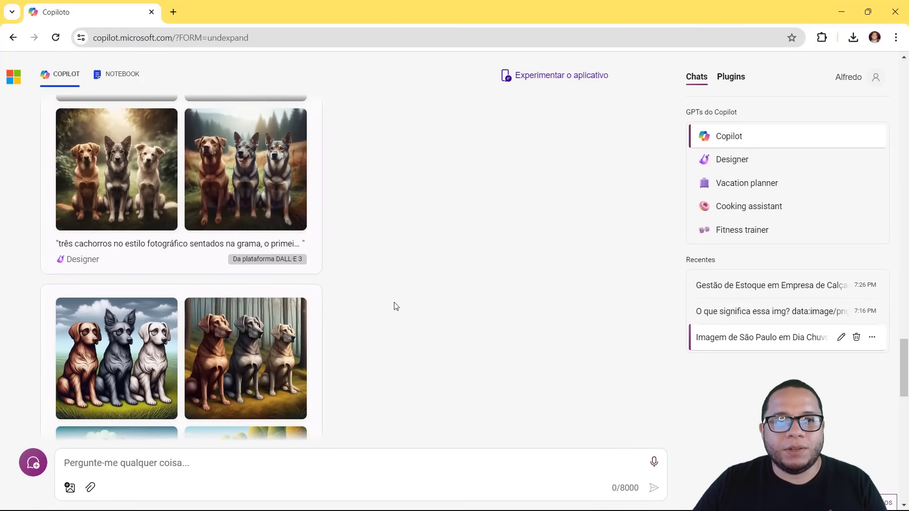
scroll(396, 310, down, 10)
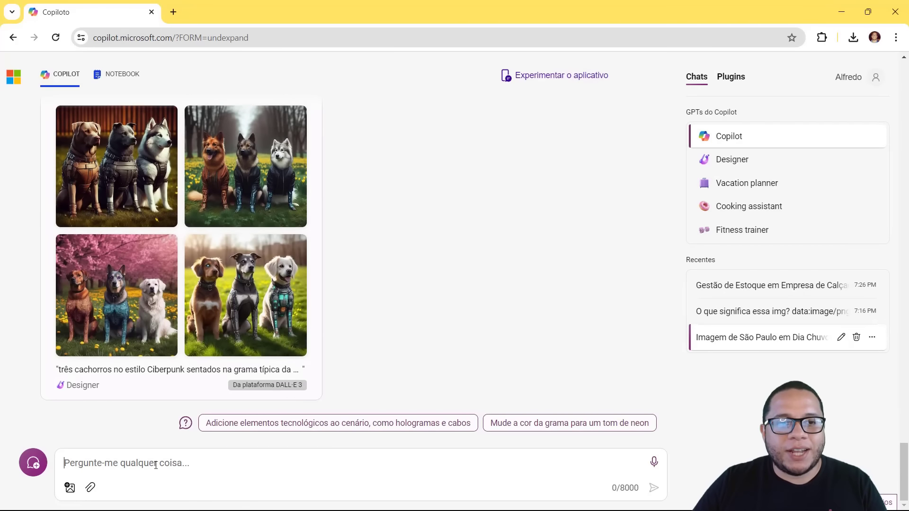
scroll(297, 329, up, 15)
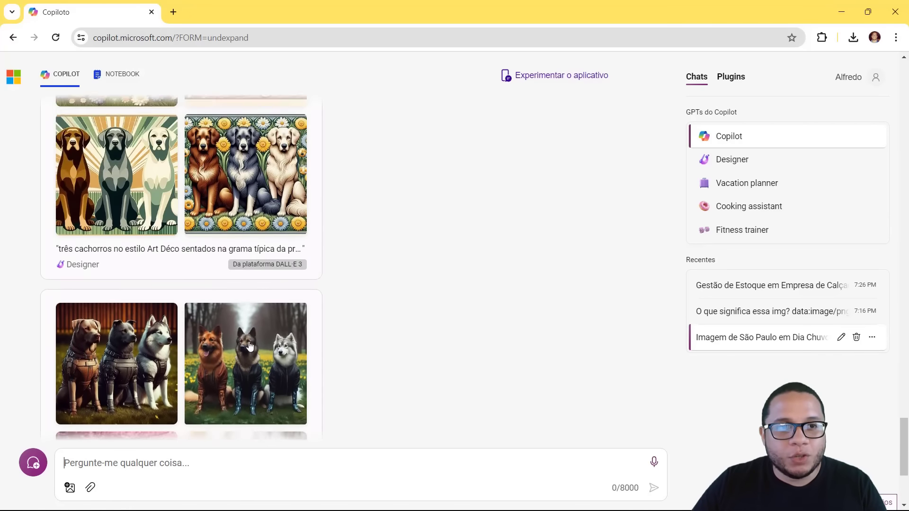
Review the generated images of three dogs across the cartoon, photographic and other art styles in the chat
scroll(245, 350, up, 10)
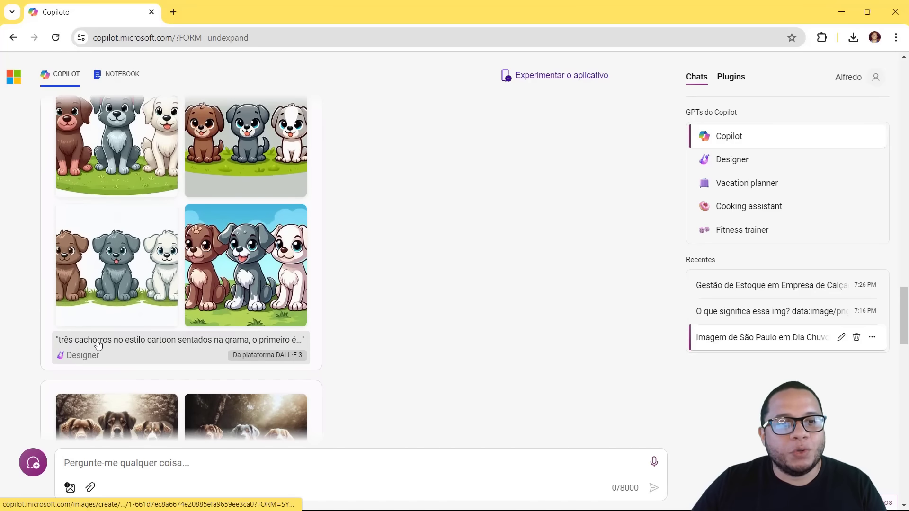
scroll(268, 344, down, 8)
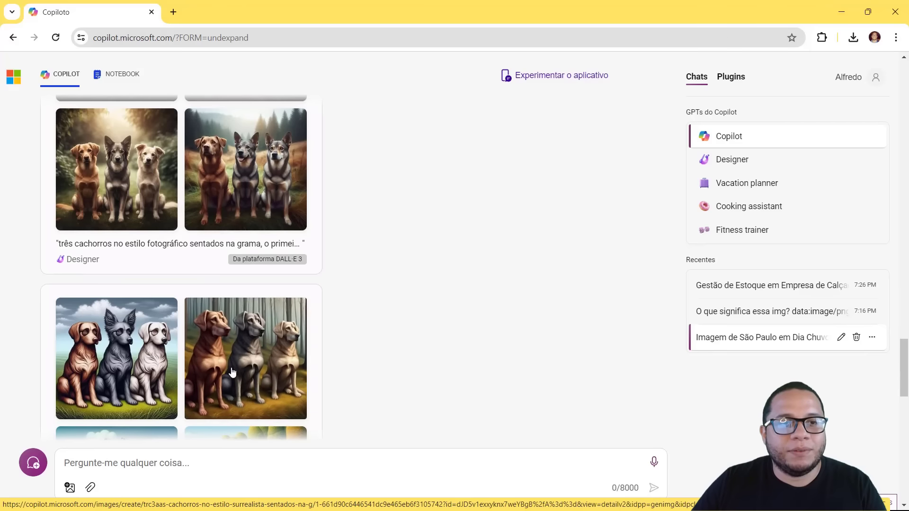
scroll(190, 357, down, 4)
scroll(278, 384, up, 3)
scroll(277, 385, up, 1)
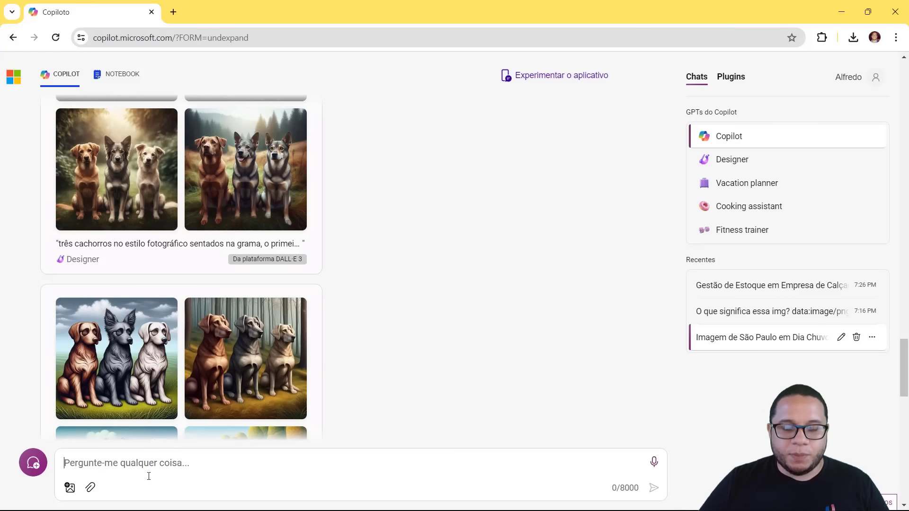
Send the image request "crie uma imagem do super homem no rio de janeiro" in the current chat
text(CRIA)
key(BackSpace)
key(BackSpace)
key(BackSpace)
key(BackSpace)
key(Caps_Lock)
text(c)
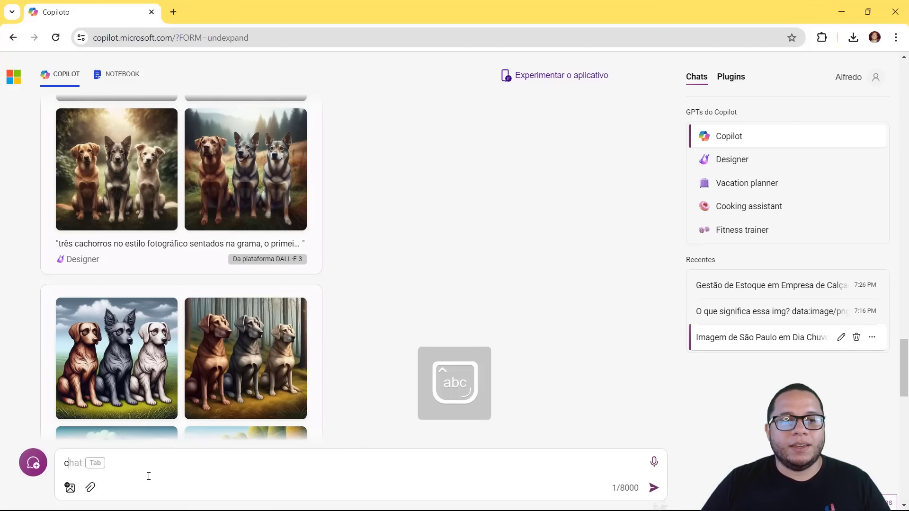
text(rie uma ima)
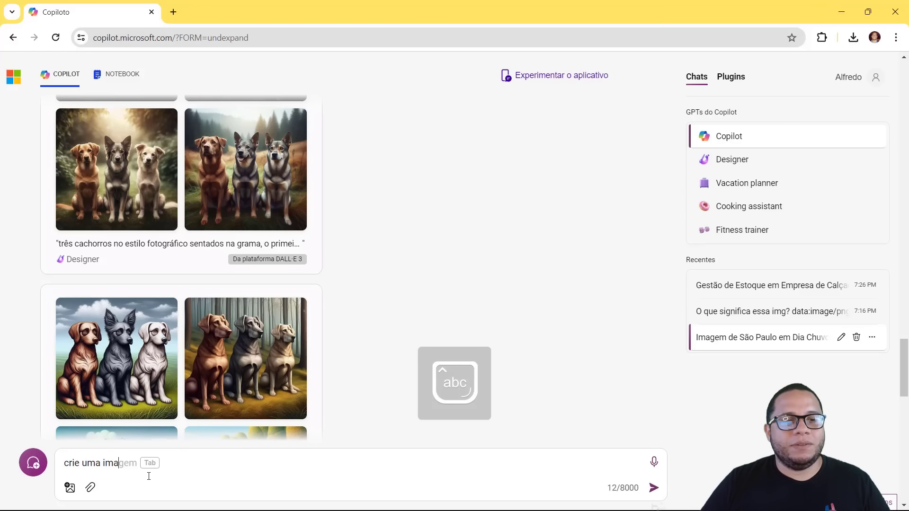
text(gem do super homem no rio de janeiro)
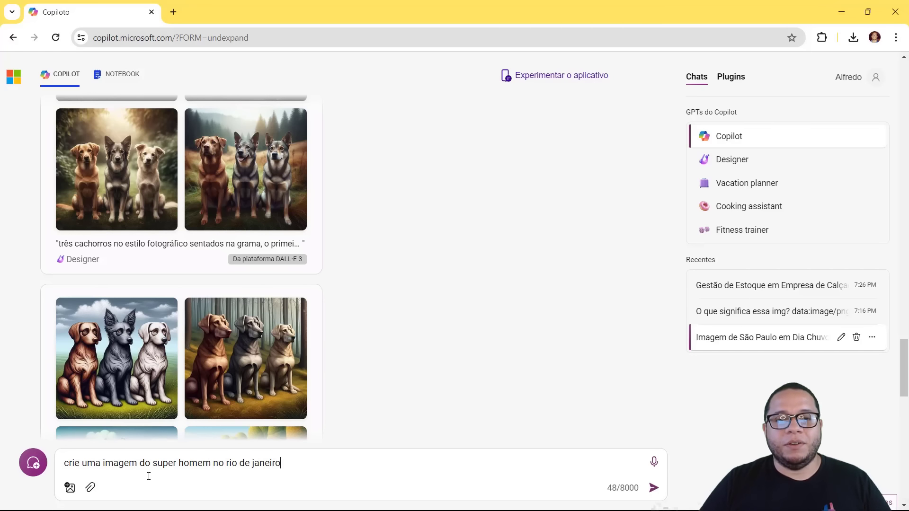
key(Return)
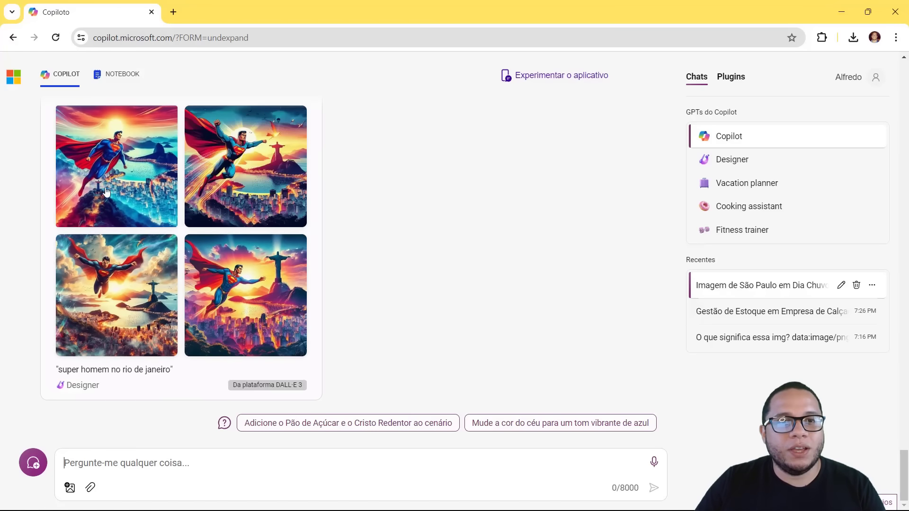
Open the generated Superman images in the full-size viewer, browse through to the last one, and return to the chat
click(239, 320)
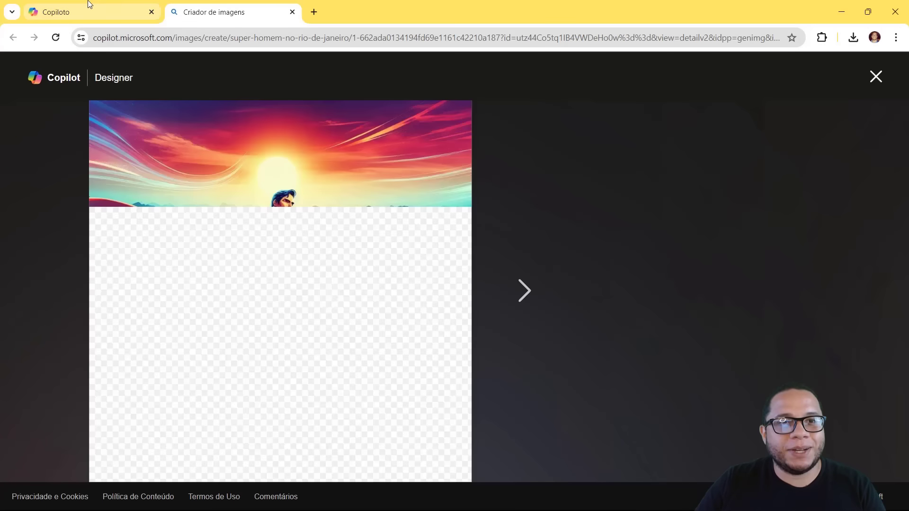
click(88, 6)
click(182, 7)
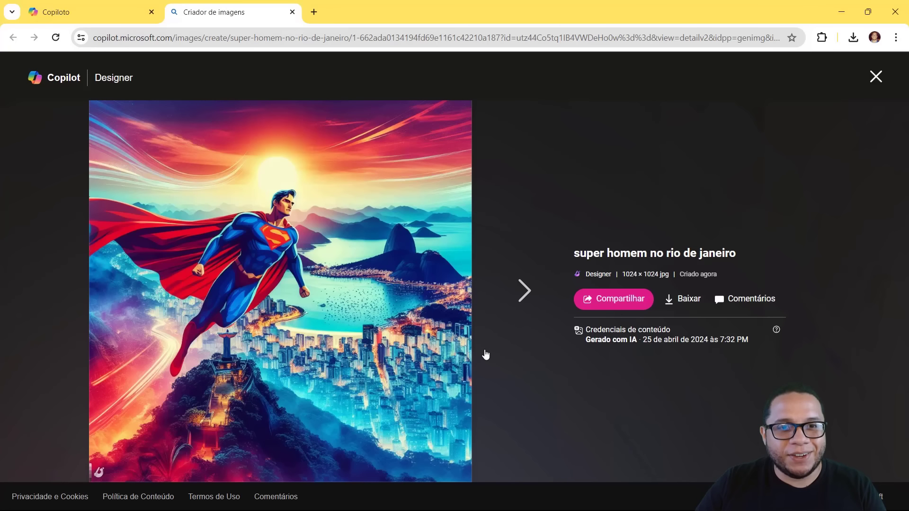
click(517, 292)
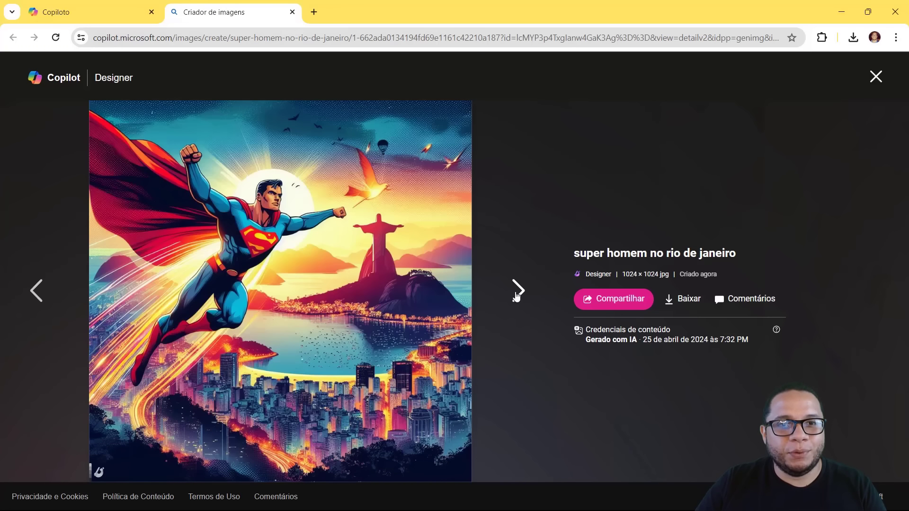
click(517, 292)
click(517, 293)
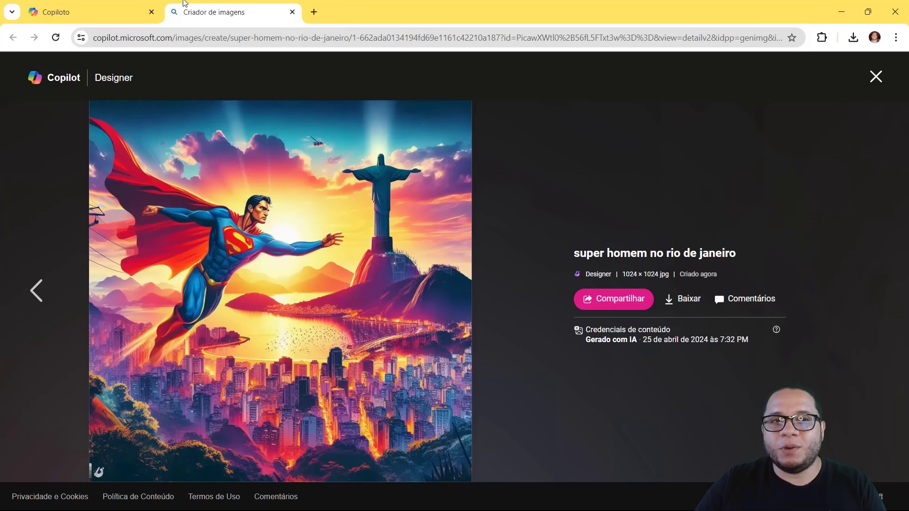
click(71, 11)
Attach the chart image arte11agr-102-soja-b9 from the desktop folder to the chat prompt
click(162, 452)
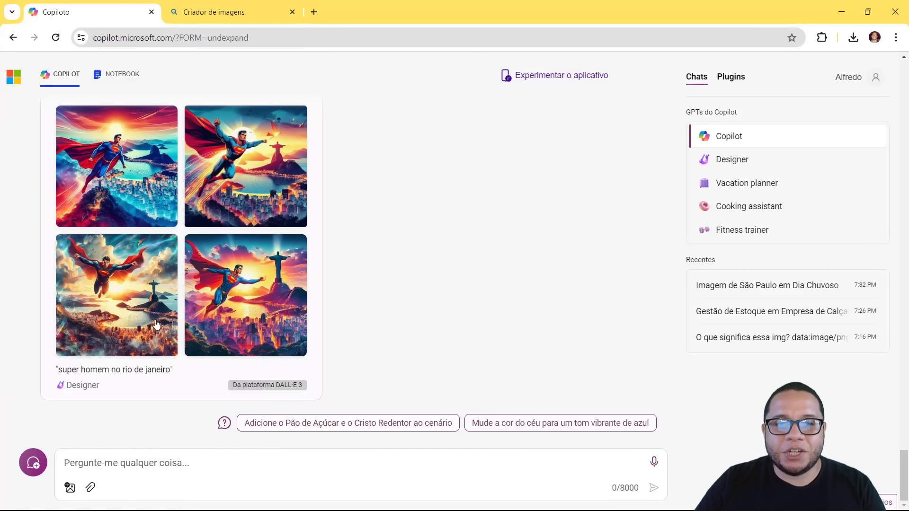
click(70, 488)
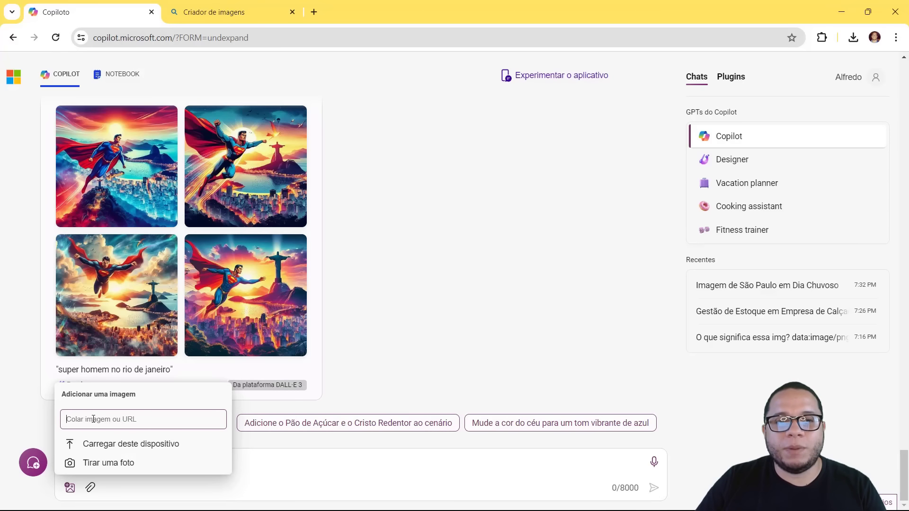
click(179, 444)
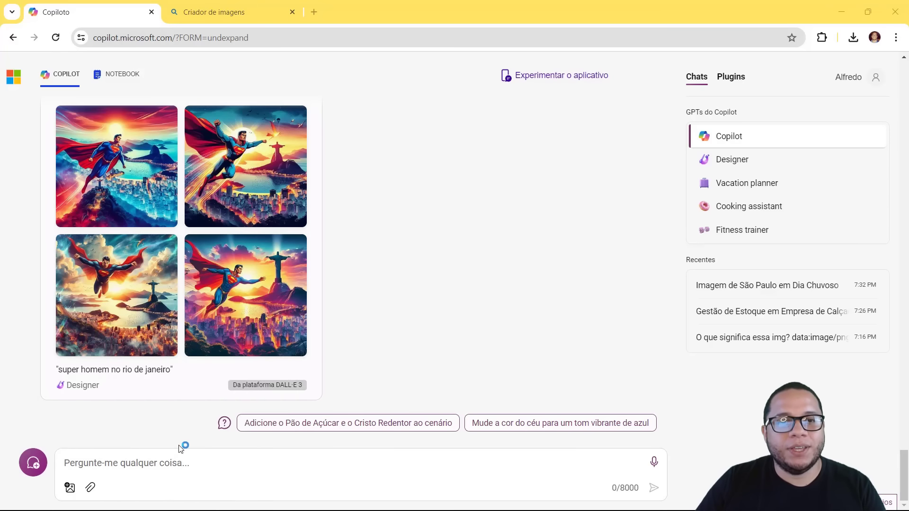
click(411, 146)
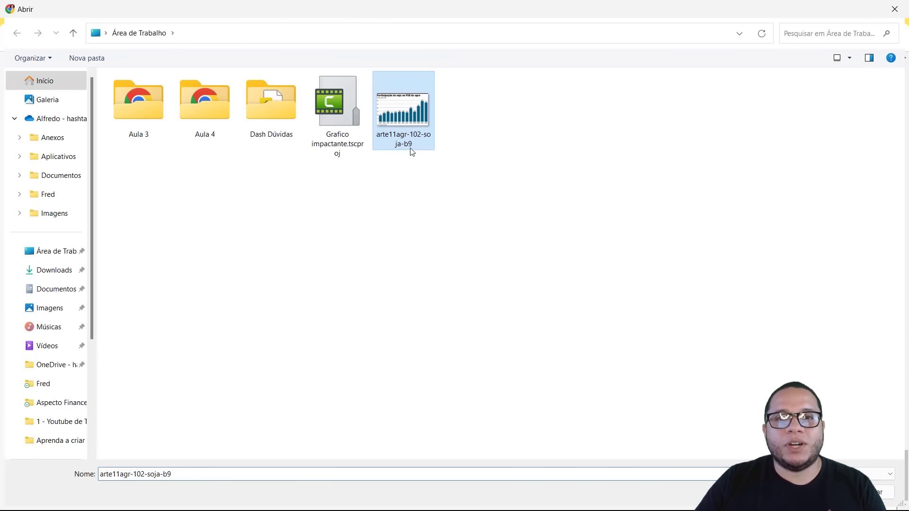
double_click(408, 124)
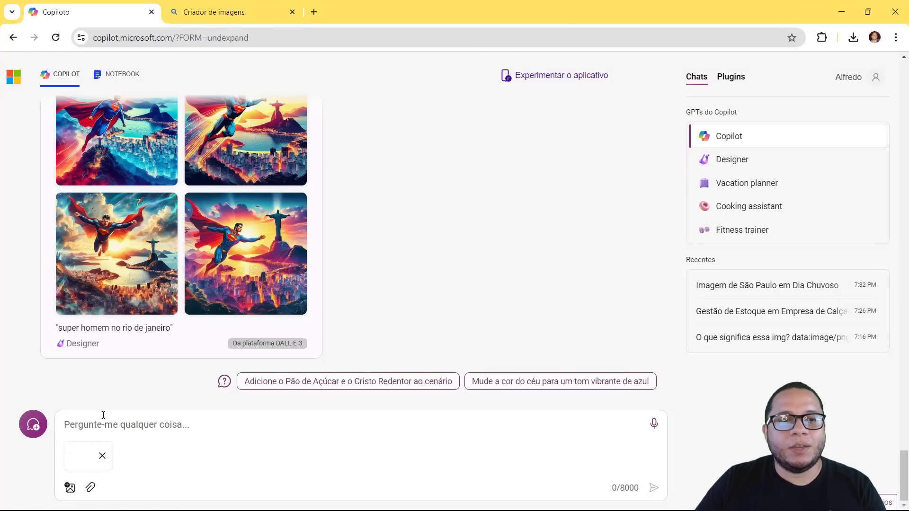
Ask "Que conclusões podemos tirar desse gráfico?" about the attached chart
text(Q)
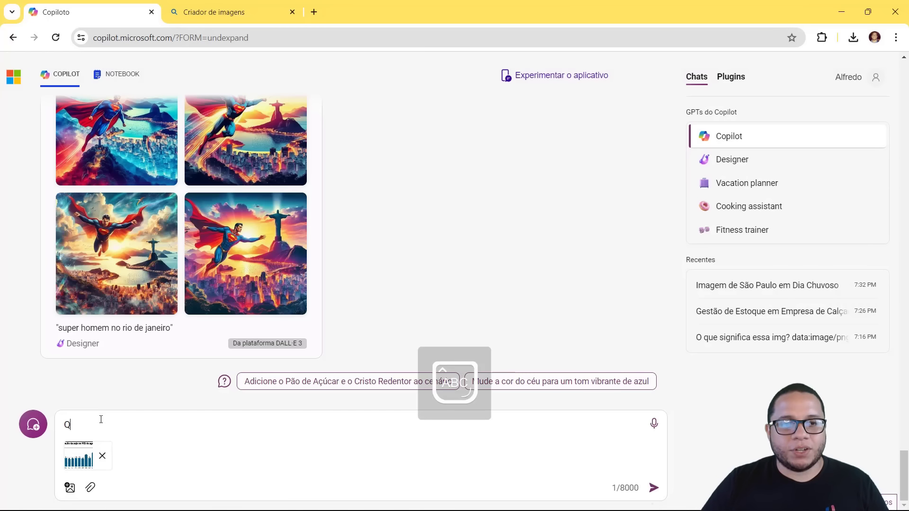
text(ue conclusões p)
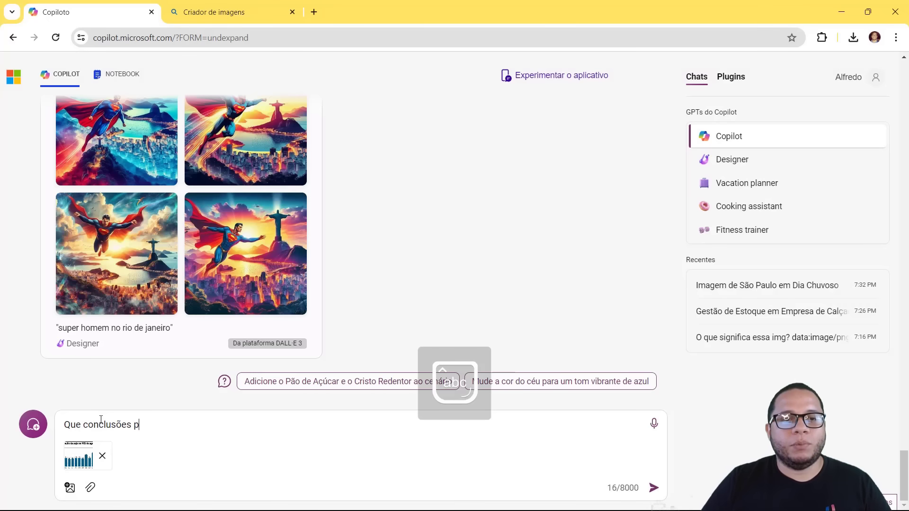
text(odemos tirar desse gráfico?)
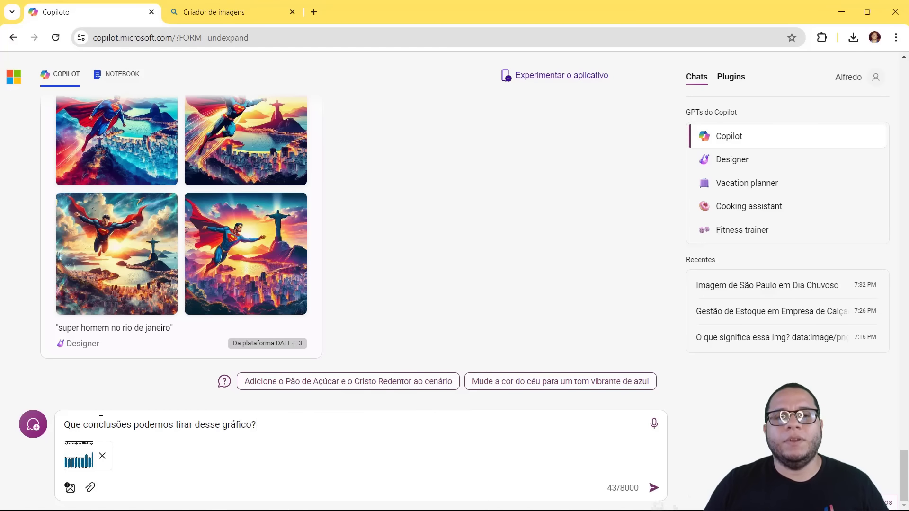
key(Return)
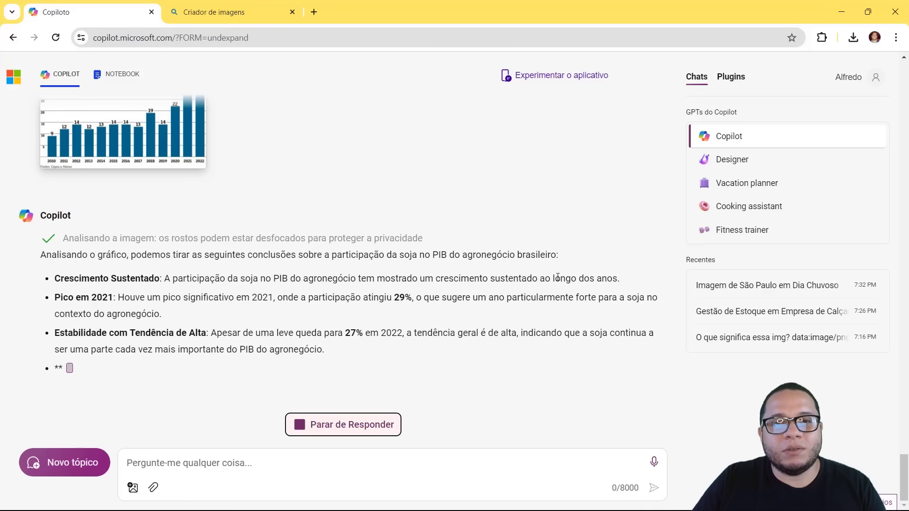
Read the conclusions in the answer and compare them with the attached soy chart
drag(41, 256, 100, 280)
click(137, 303)
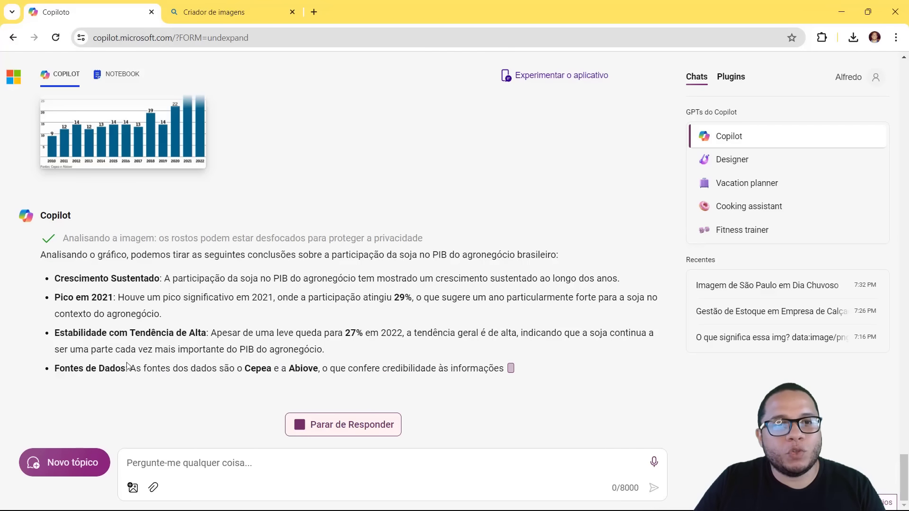
scroll(281, 322, up, 3)
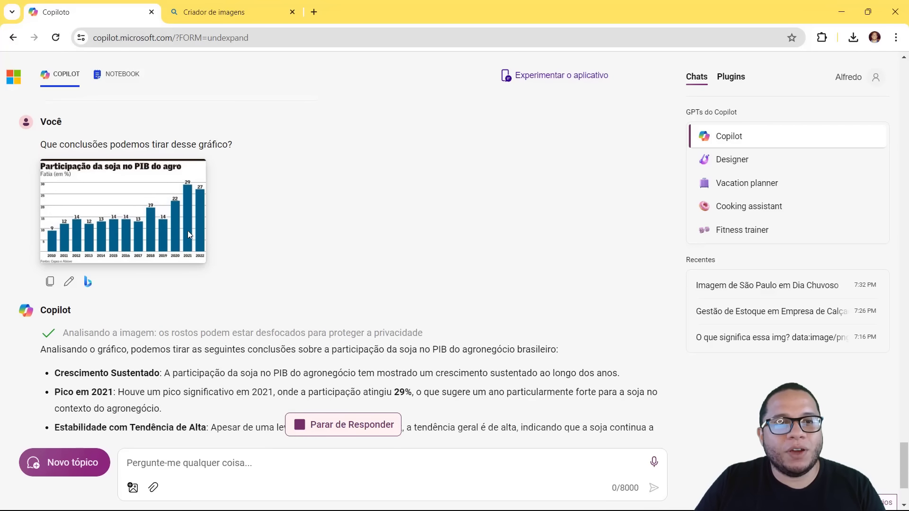